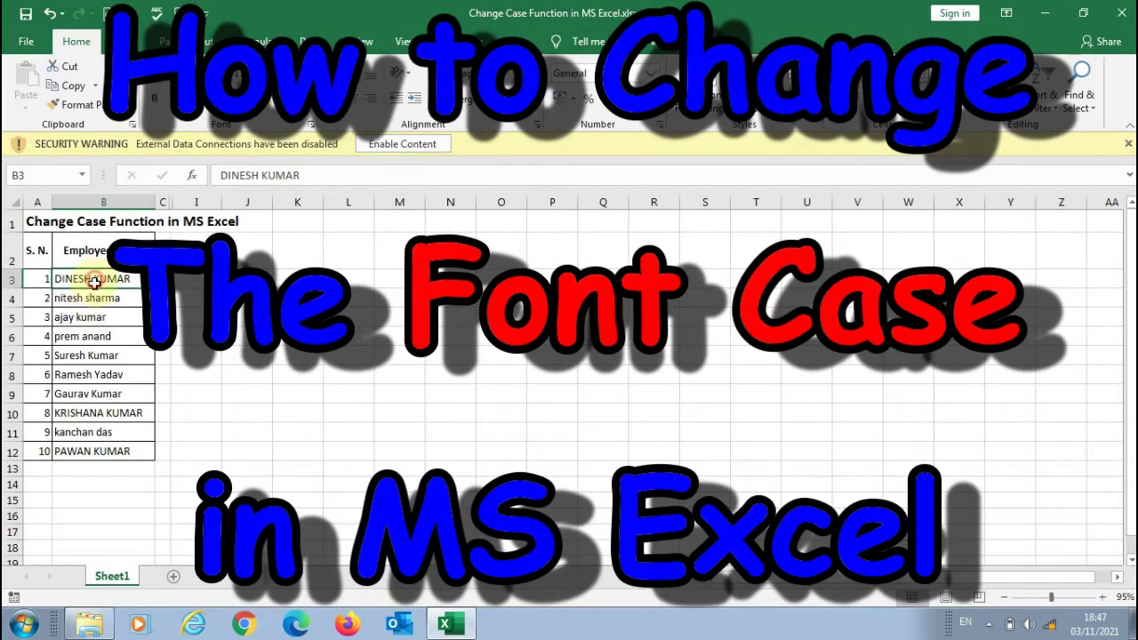
left_click_drag(94, 281, 91, 444)
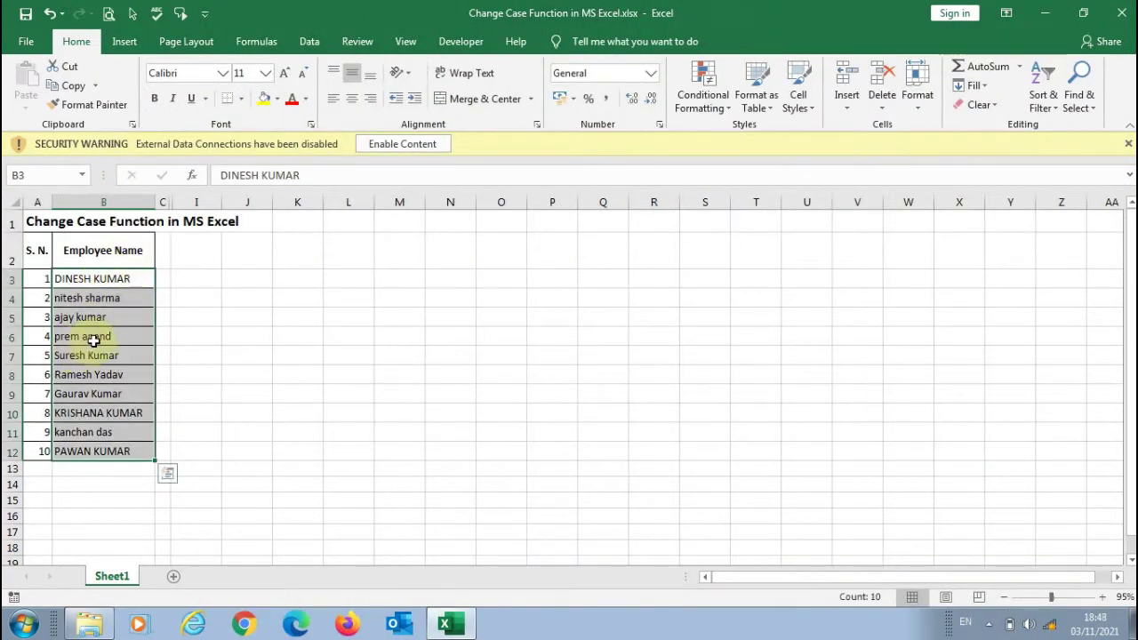
left_click(91, 342)
left_click_drag(98, 279, 86, 451)
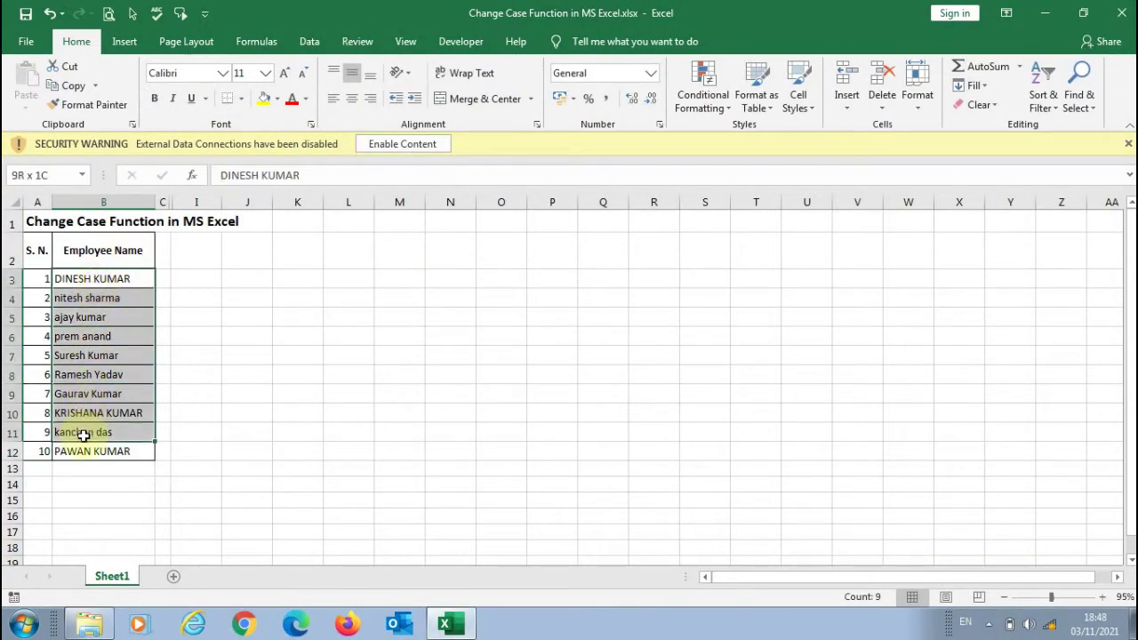
left_click(128, 281)
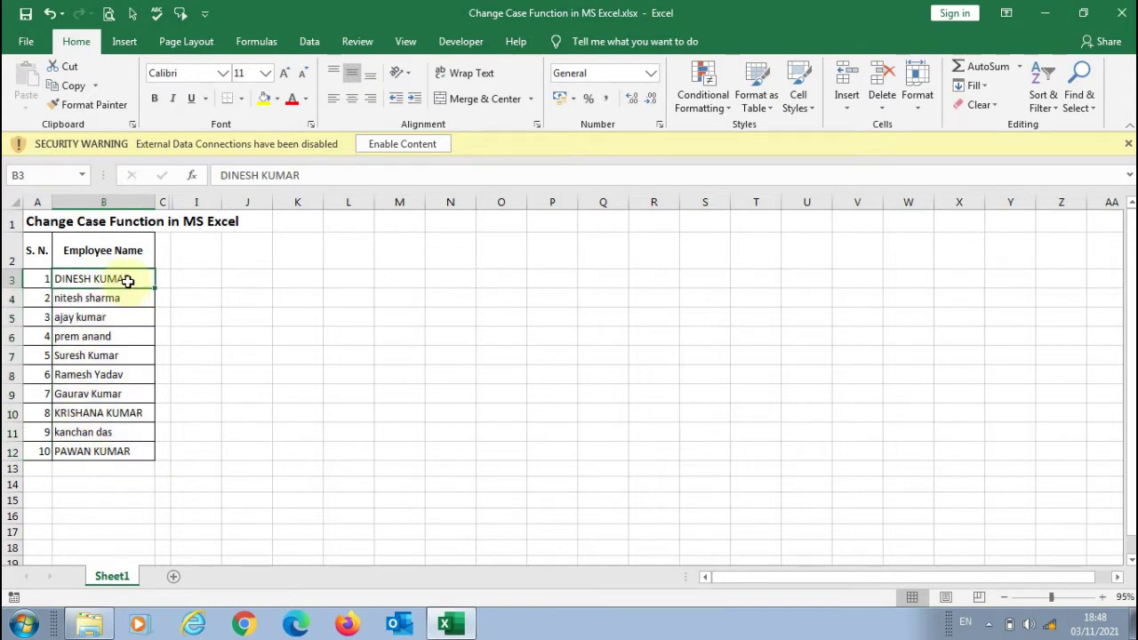
left_click(119, 299)
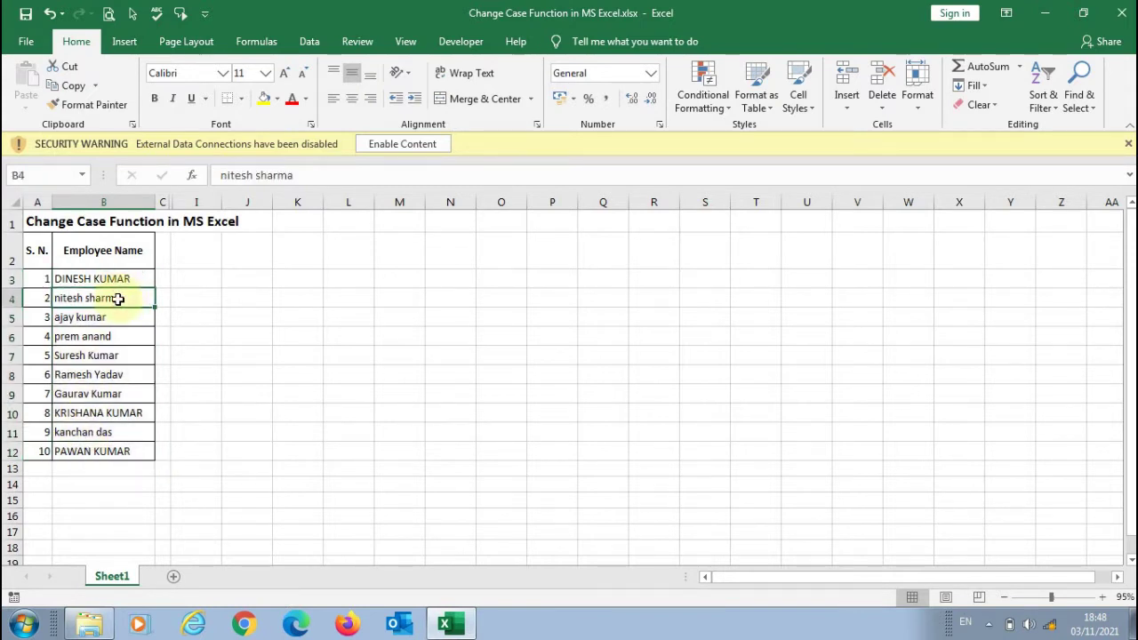
left_click(121, 377)
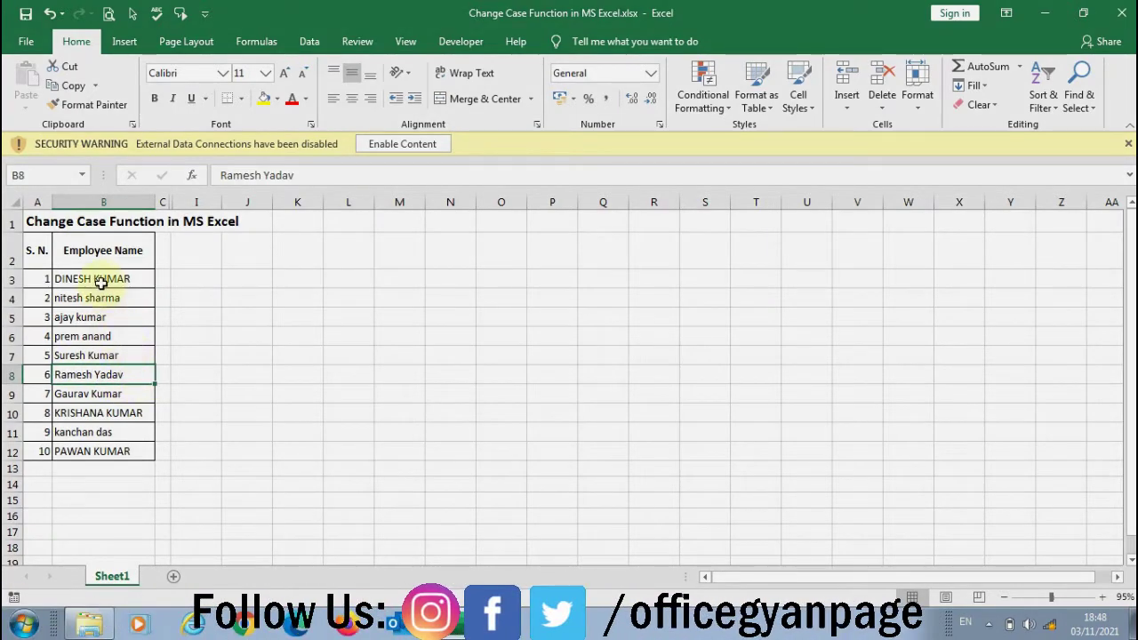
Review the mixed-case names again, reselect B3:B12, and move to cell D3.
left_click(101, 282)
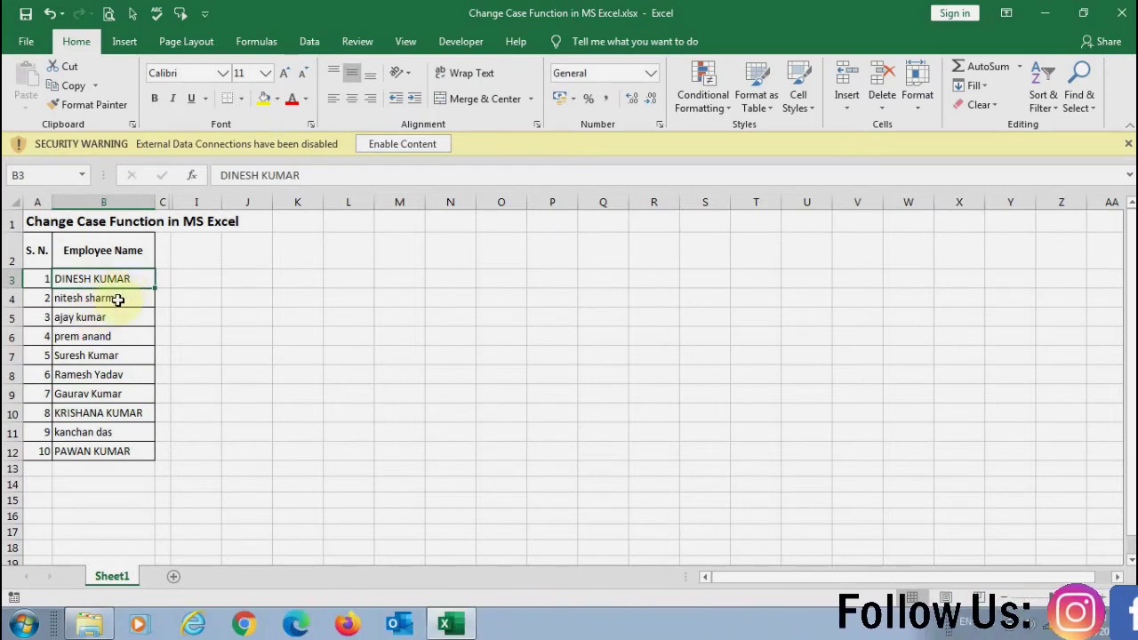
left_click(106, 302)
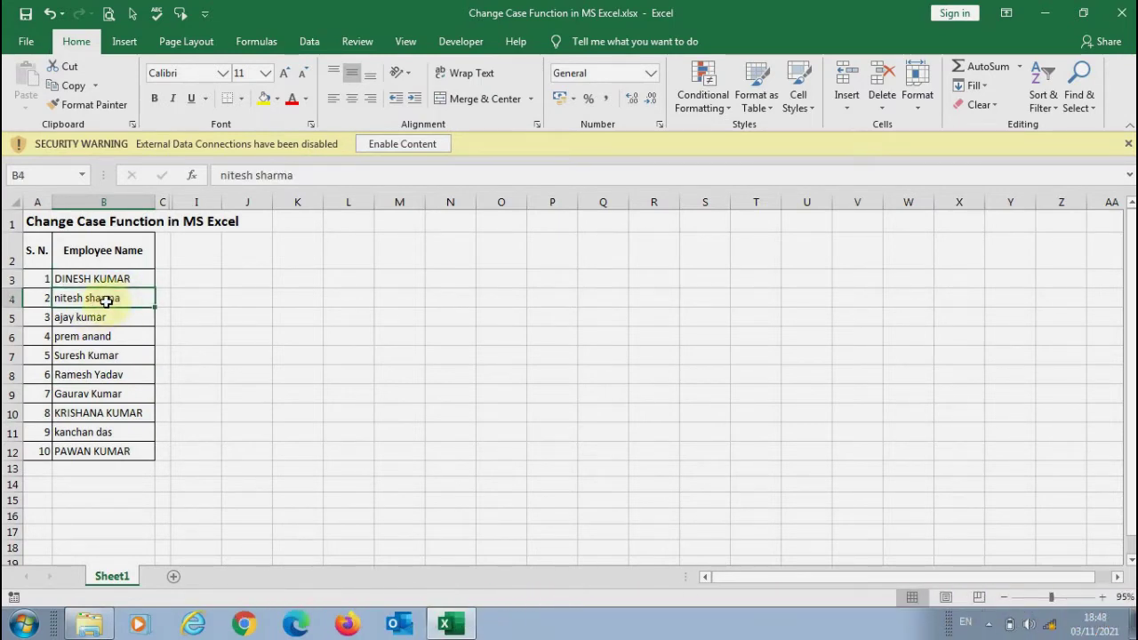
left_click(145, 374)
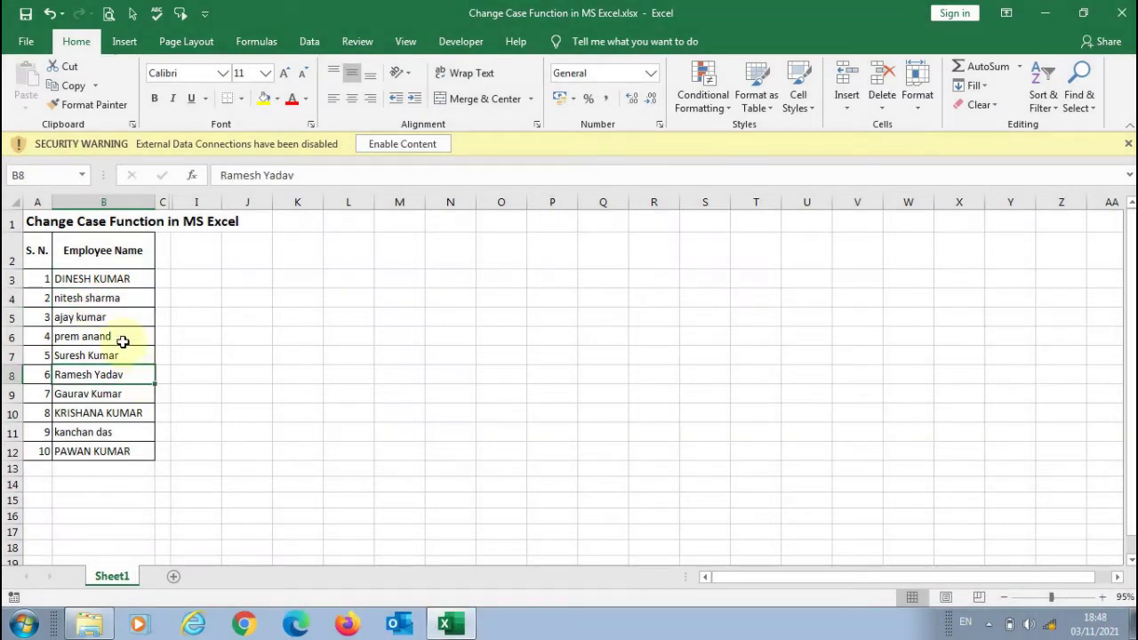
left_click(98, 281)
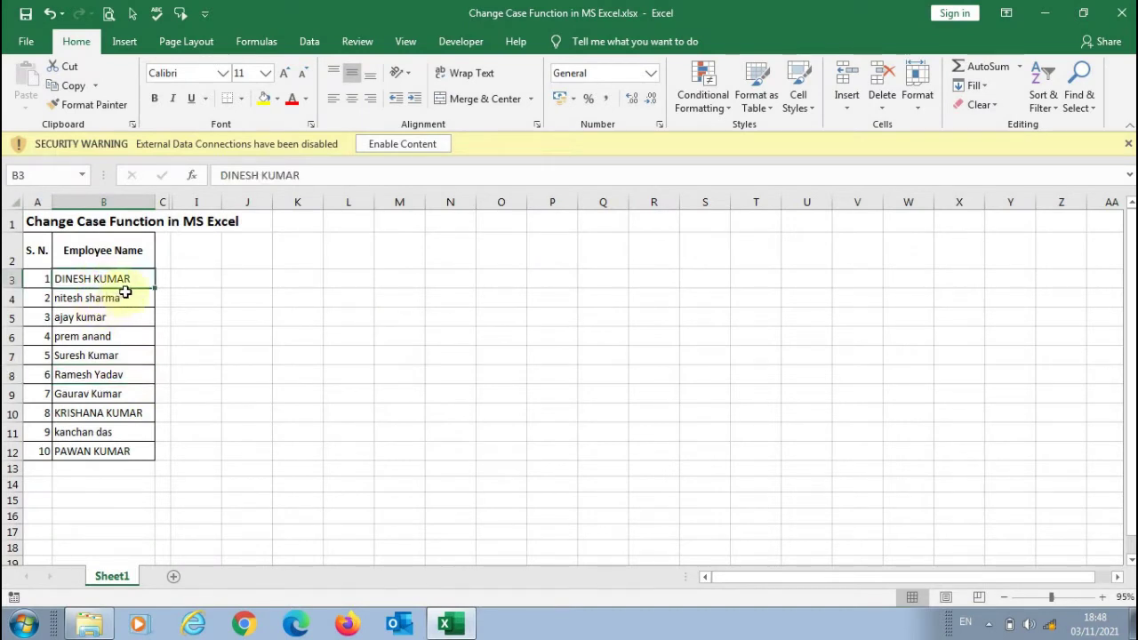
left_click(106, 301)
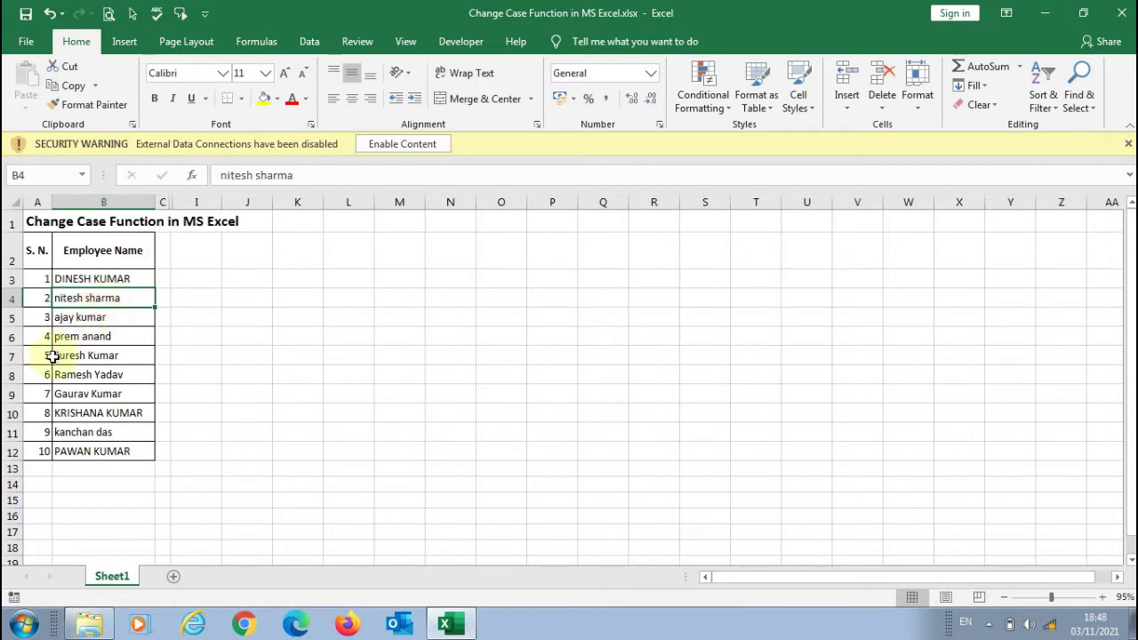
left_click_drag(86, 280, 80, 355)
left_click(84, 317)
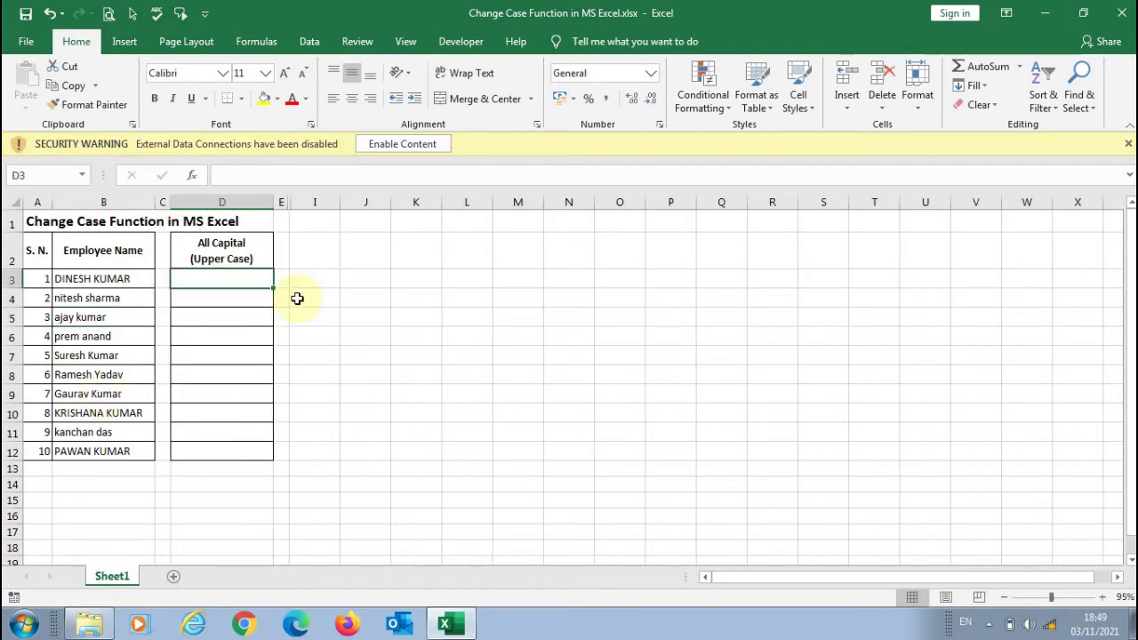
left_click_drag(129, 278, 108, 451)
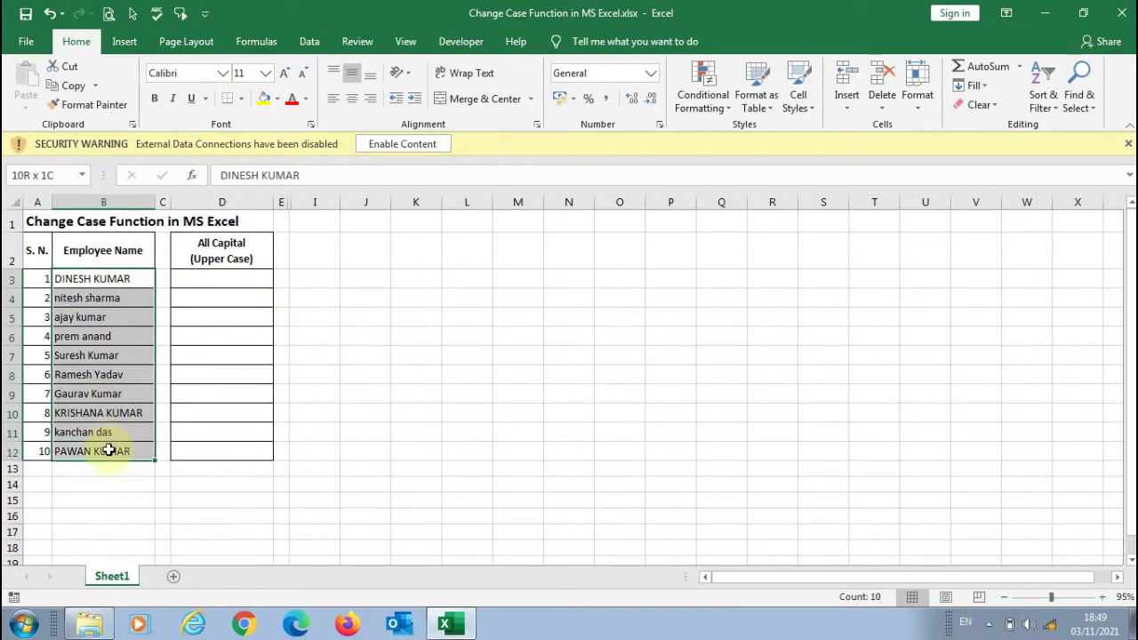
left_click(220, 281)
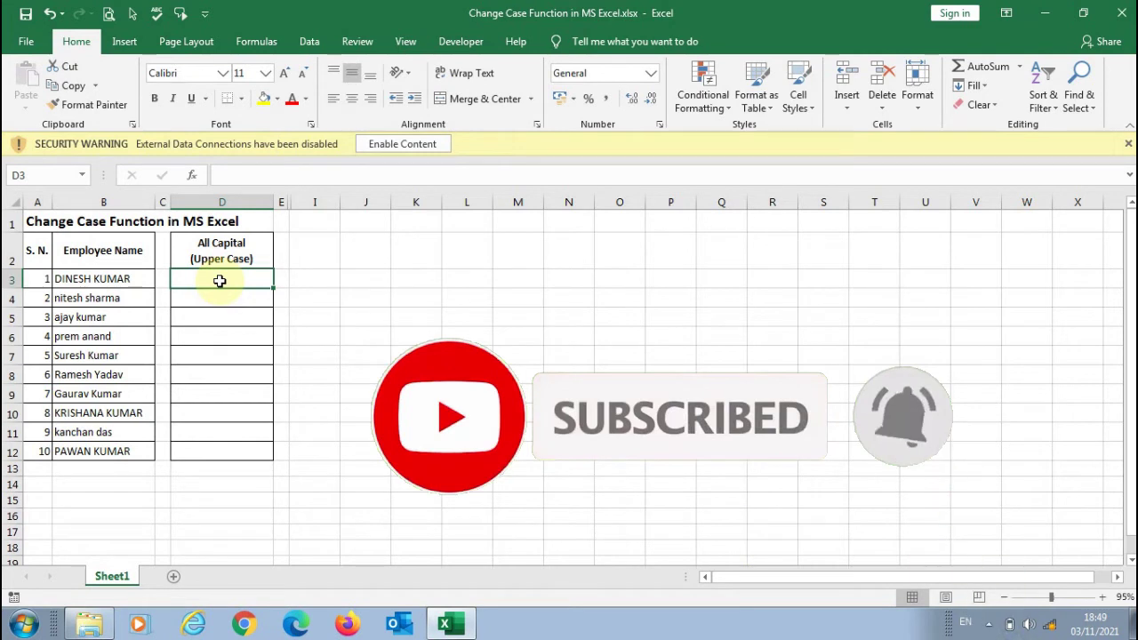
type("=u")
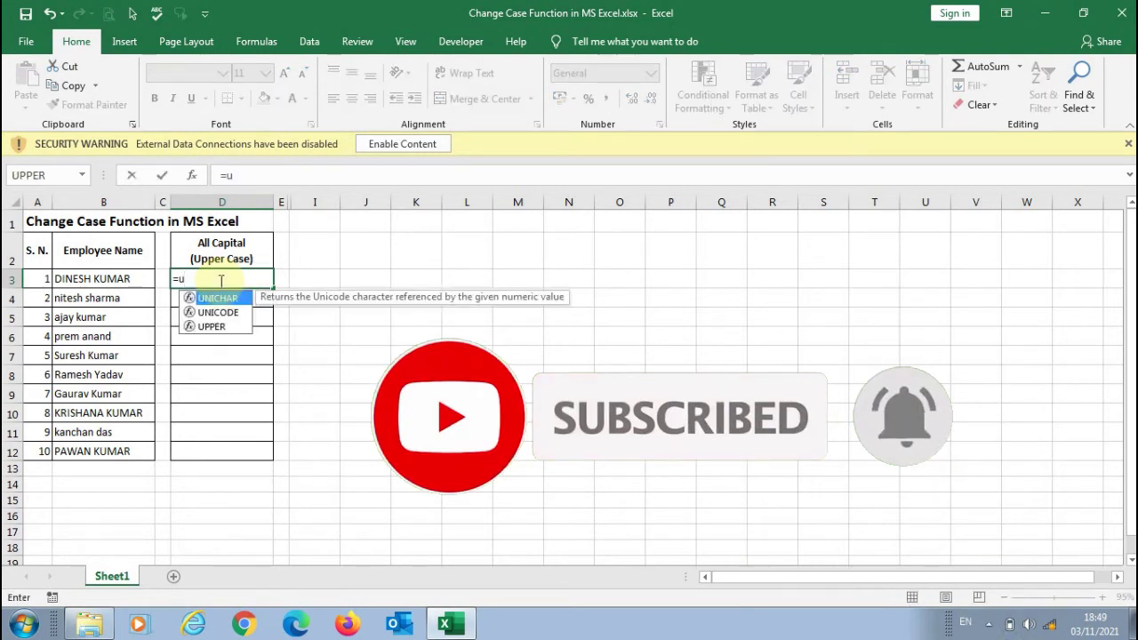
type("pper")
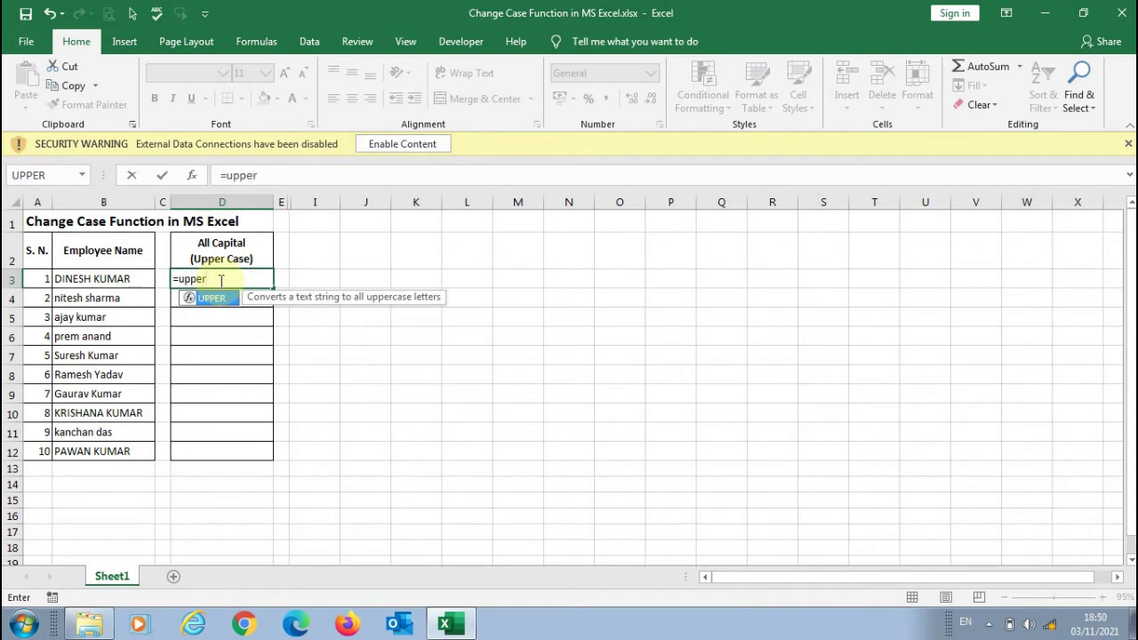
key("Tab")
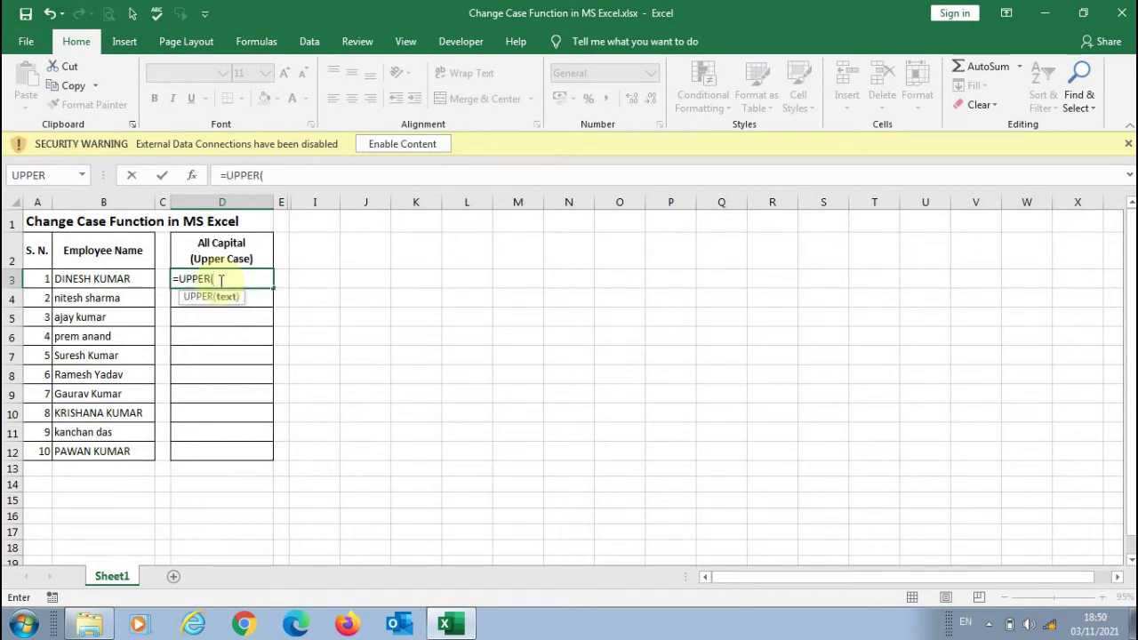
left_click(128, 281)
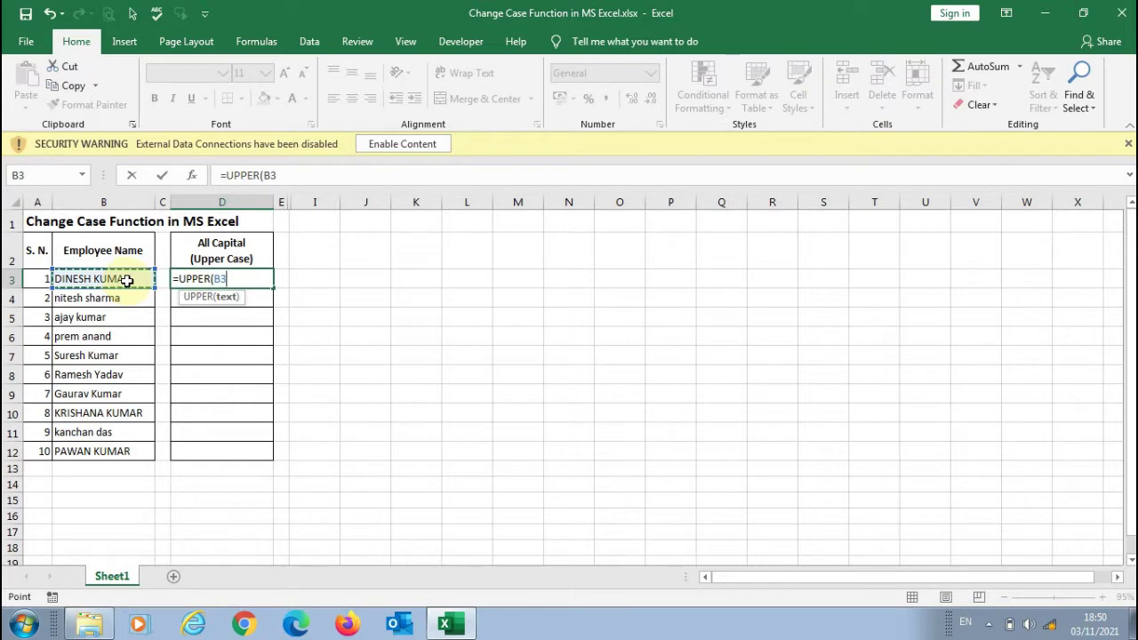
type(")")
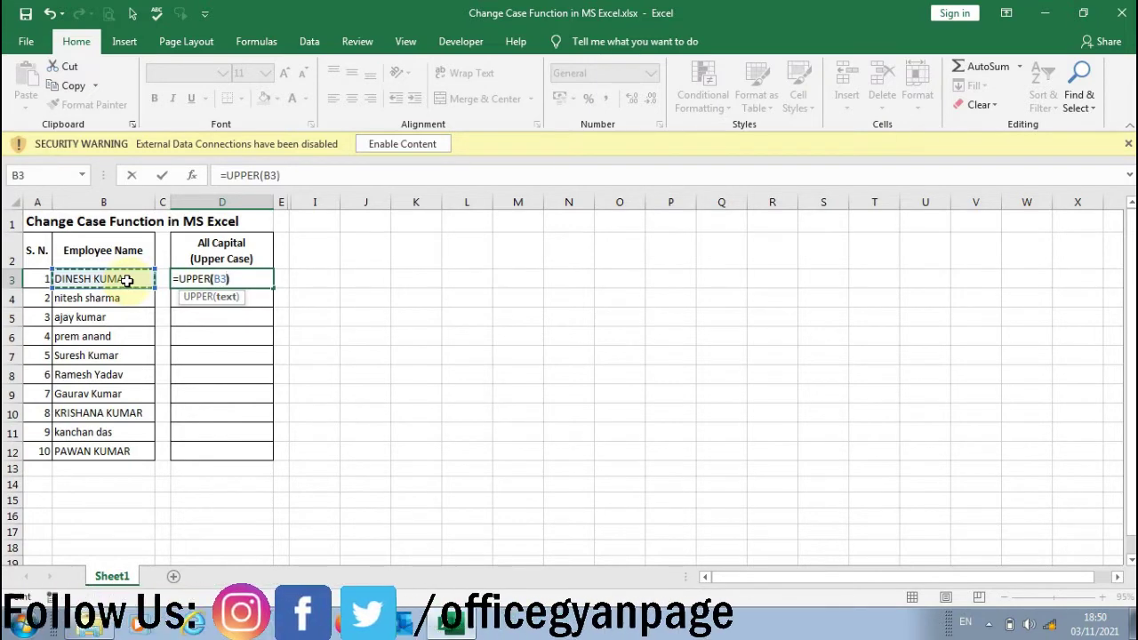
key("Return")
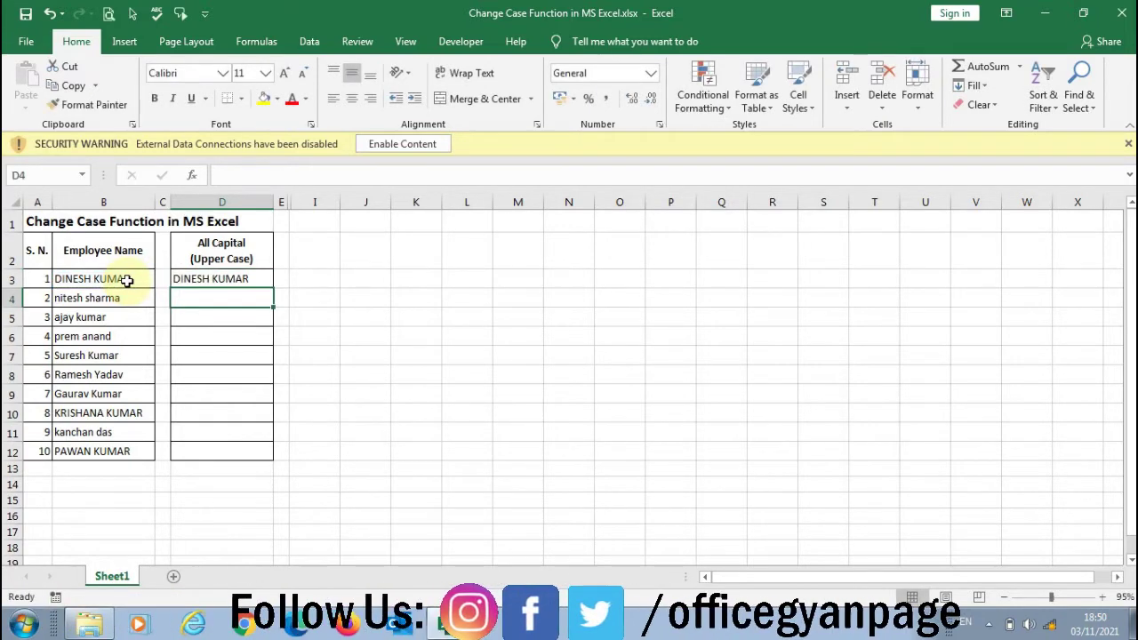
left_click(209, 279)
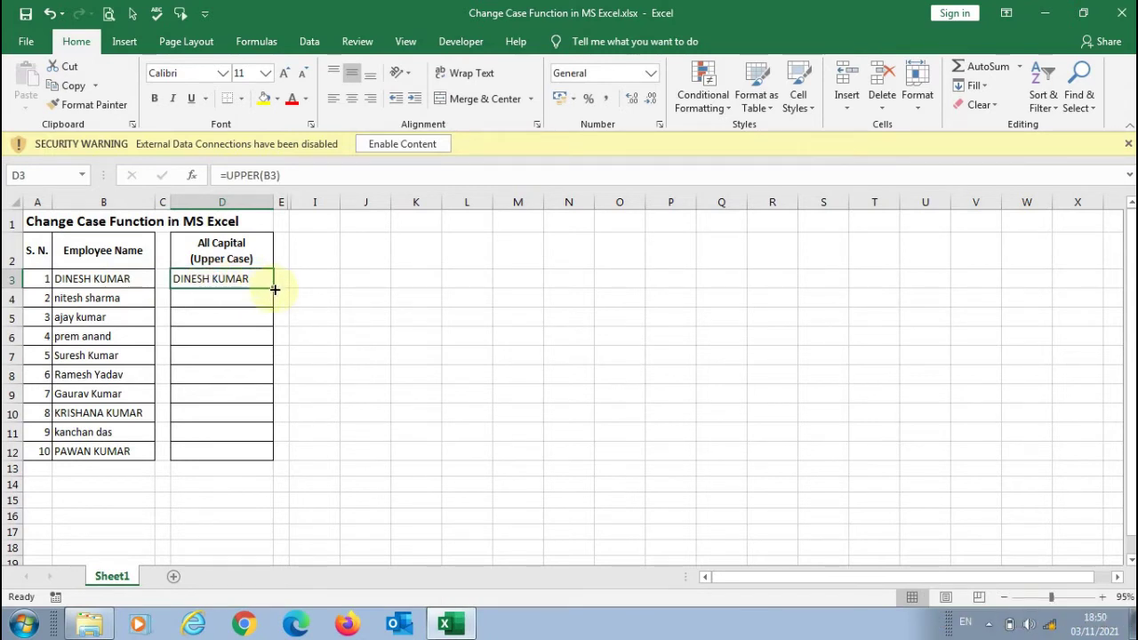
Fill the UPPER formula from D3 down to D12 and check the copy in D10.
left_click_drag(274, 289, 252, 452)
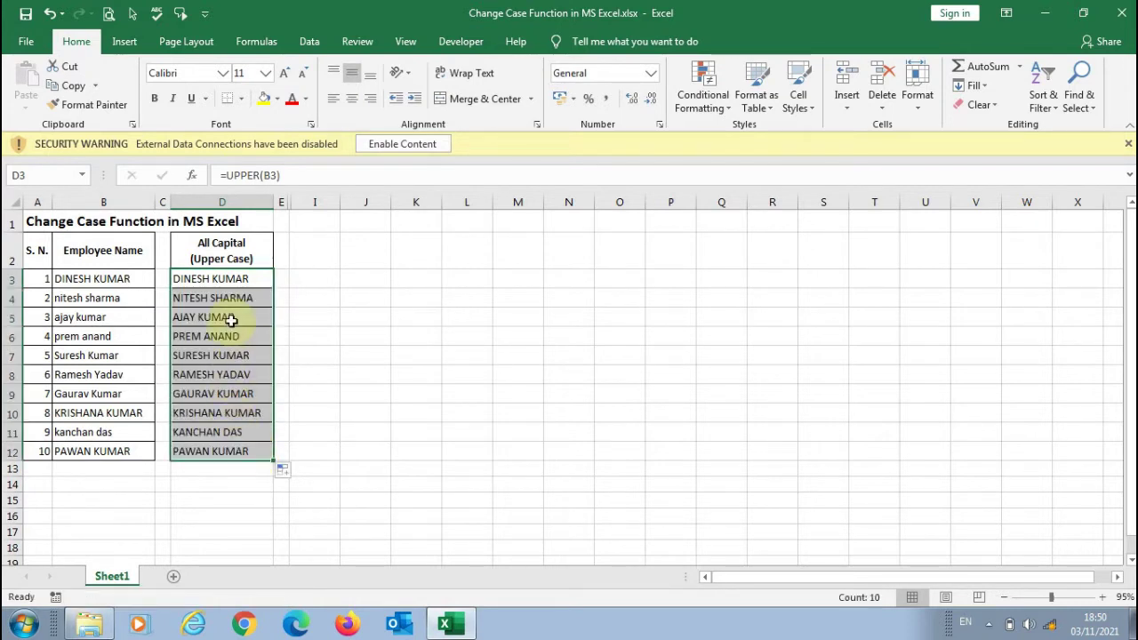
left_click_drag(228, 317, 223, 336)
left_click(218, 413)
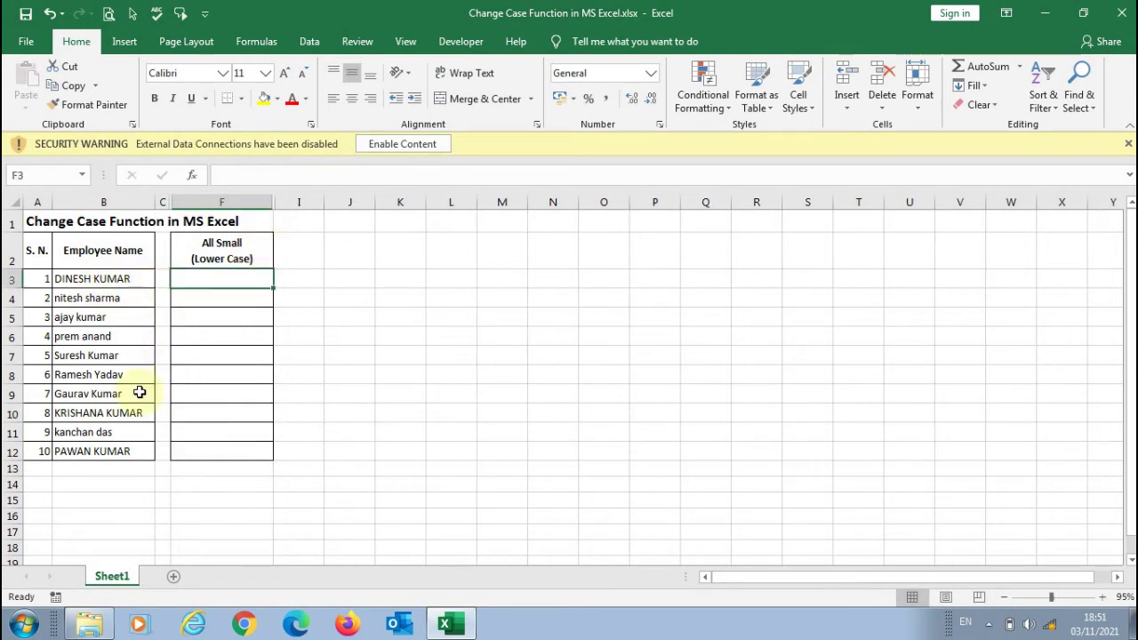
Enter =LOWER(B3) in F3 and fill it down to F12.
type("=")
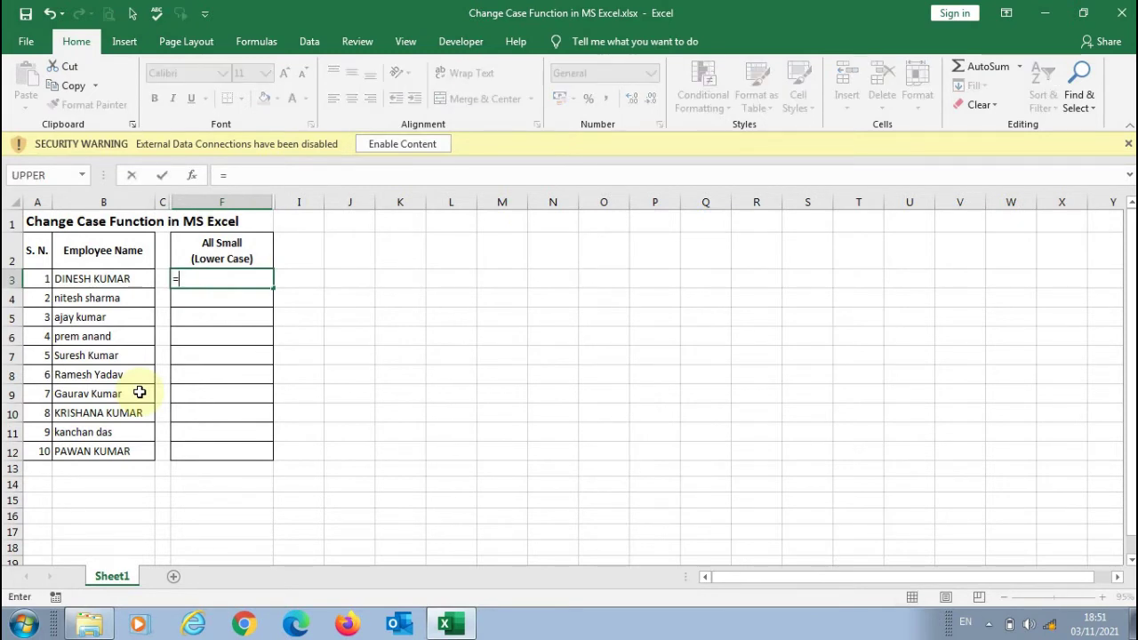
type("low")
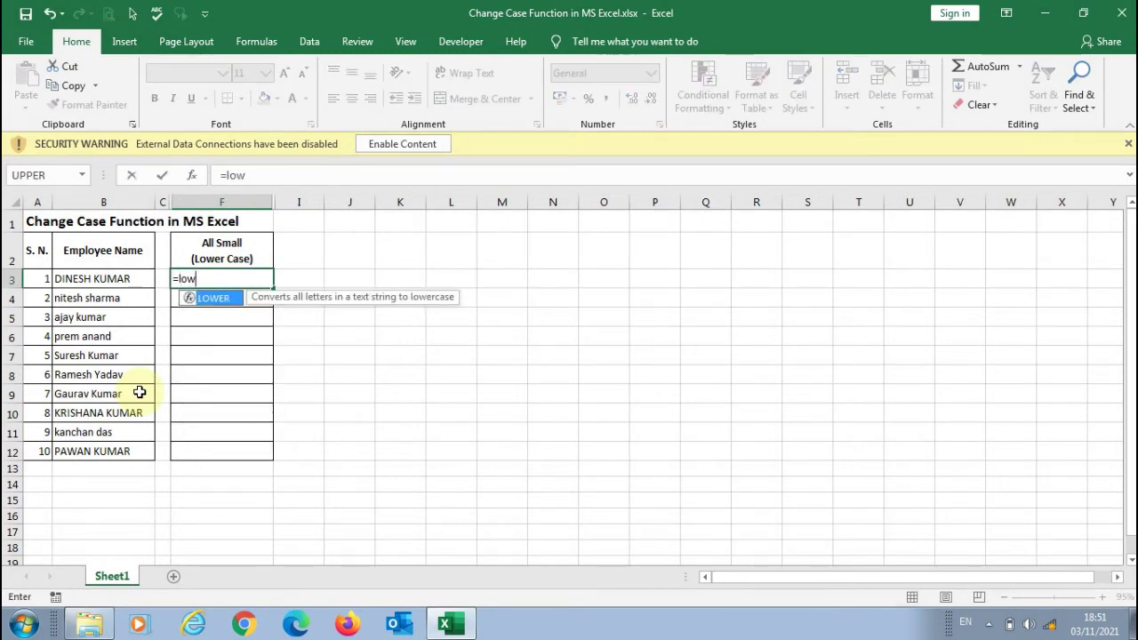
key("Tab")
left_click(104, 279)
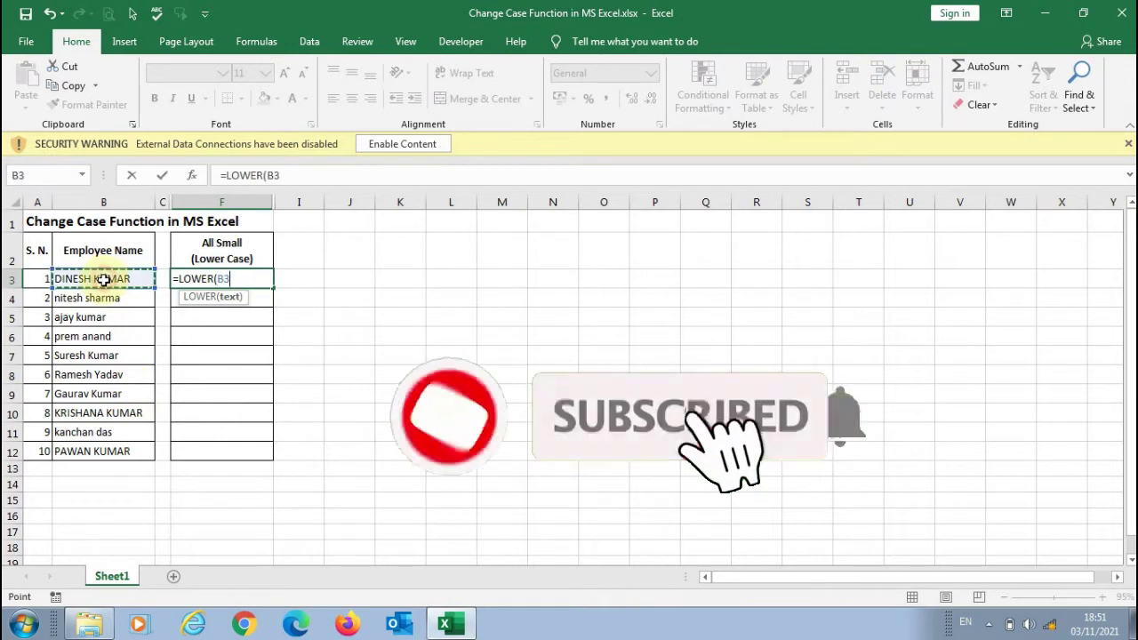
type(")")
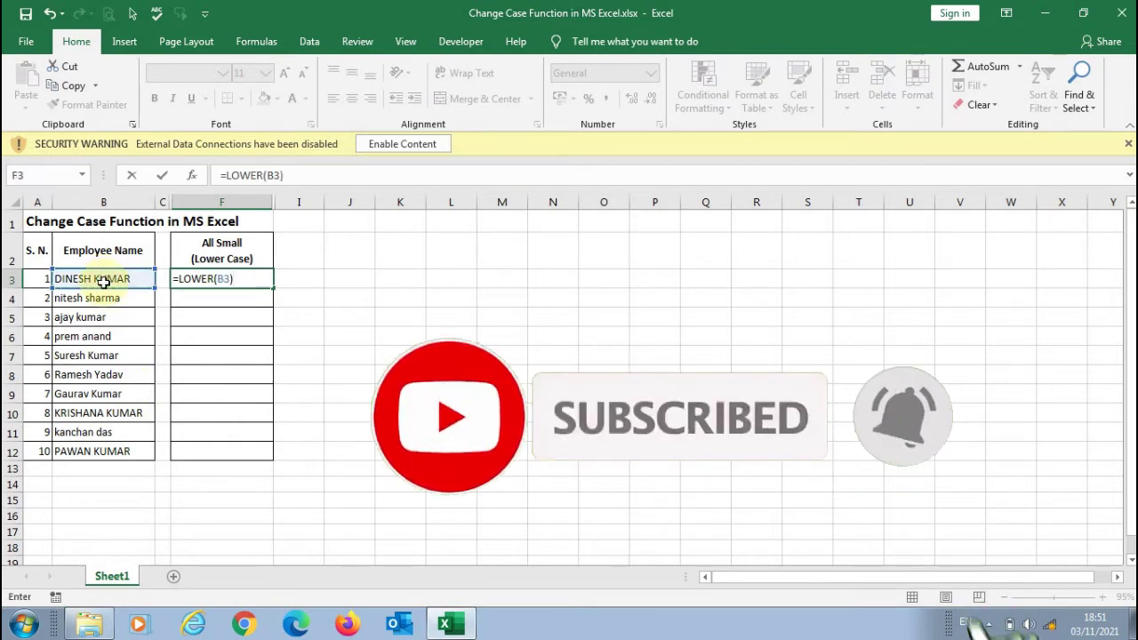
key("Return")
left_click(190, 286)
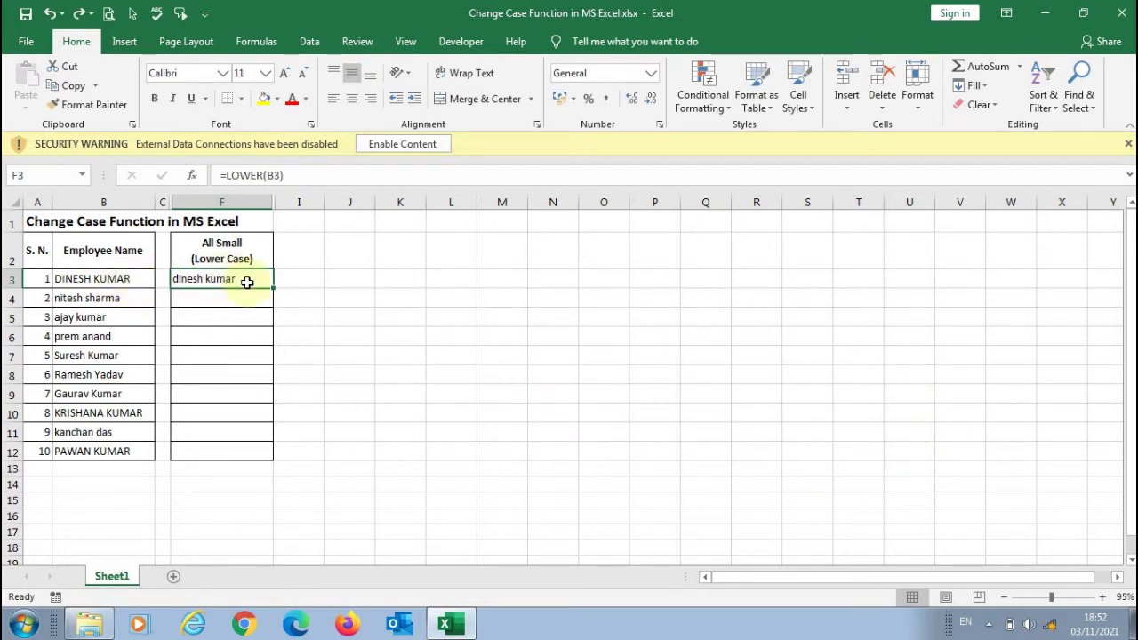
left_click_drag(273, 288, 263, 456)
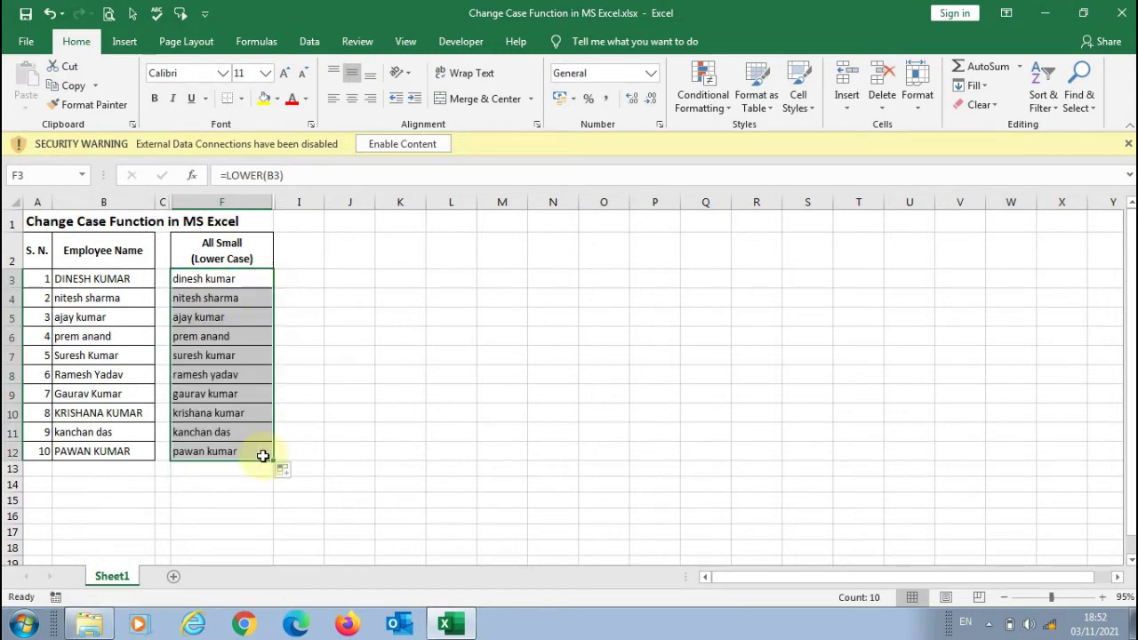
left_click(264, 336)
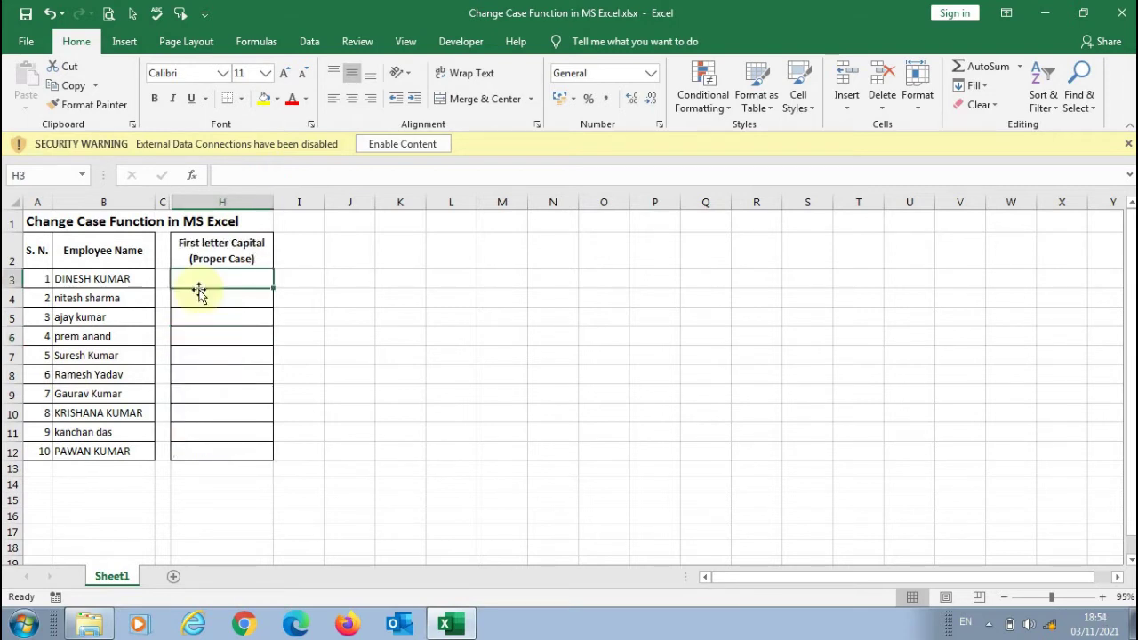
Enter =PROPER(B3) in H3 and fill it down to H12.
type("=")
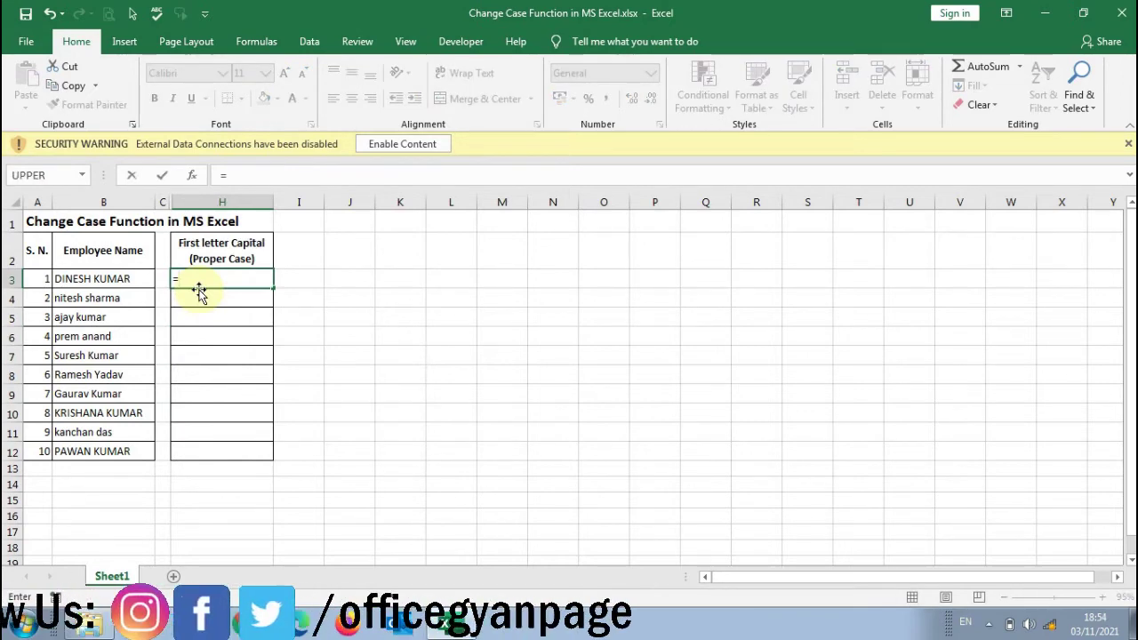
type("pro")
key("Down")
key("Down")
key("Tab")
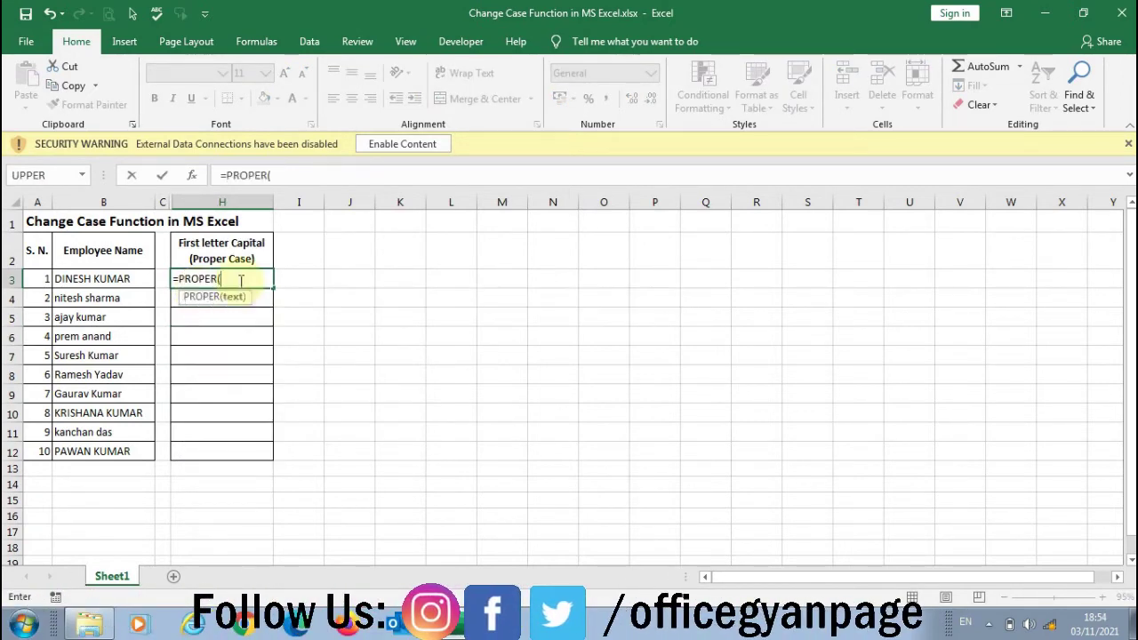
left_click(106, 278)
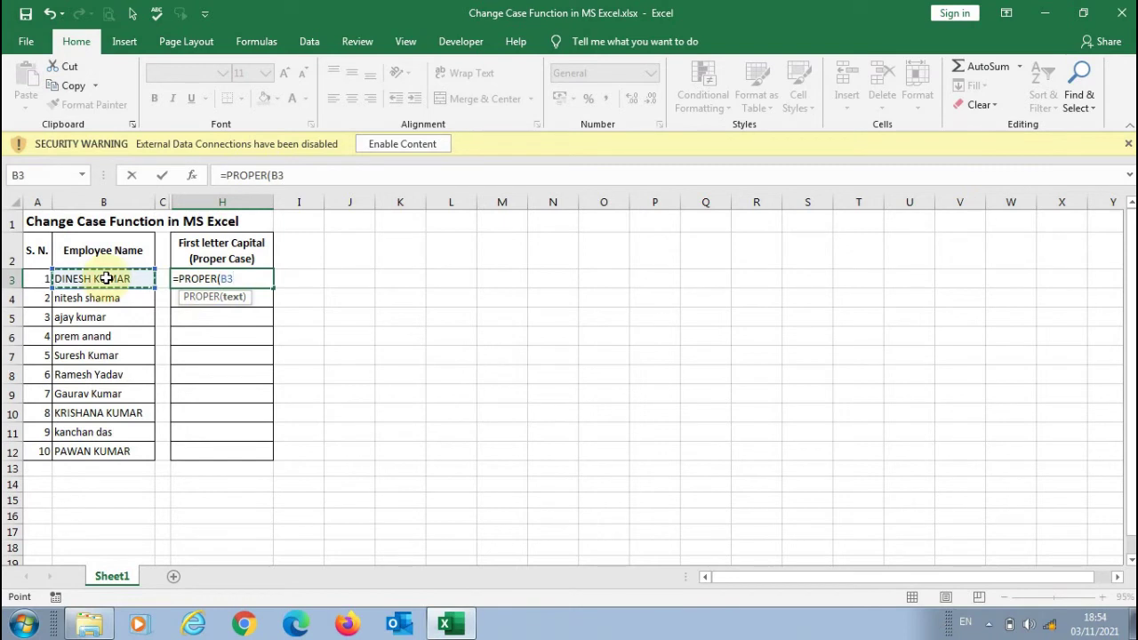
type(")")
key("Return")
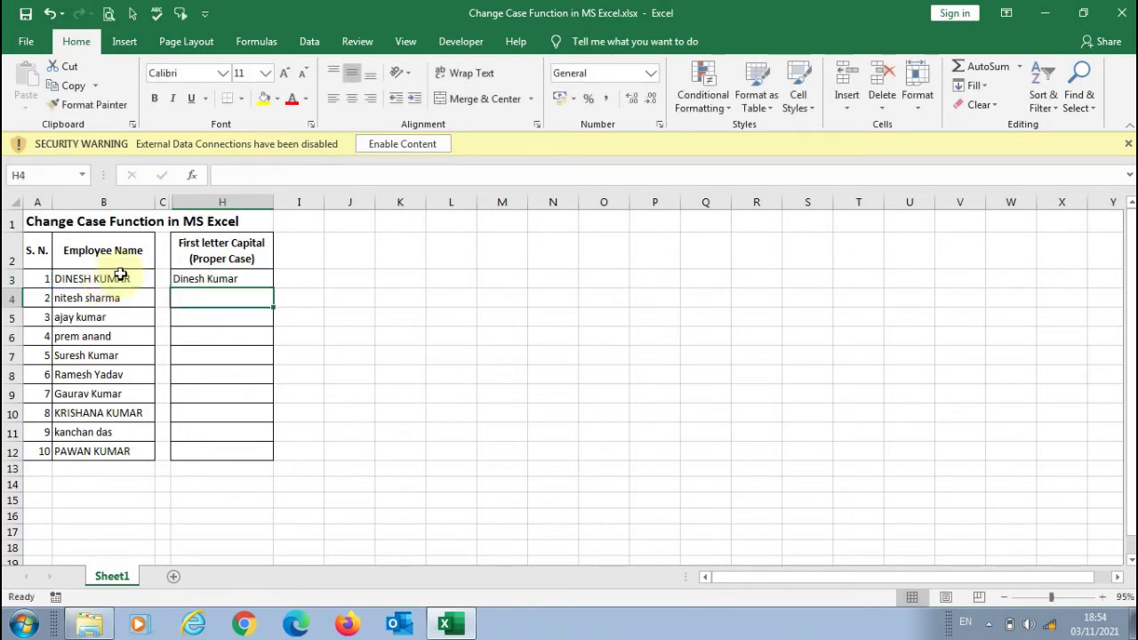
left_click(199, 279)
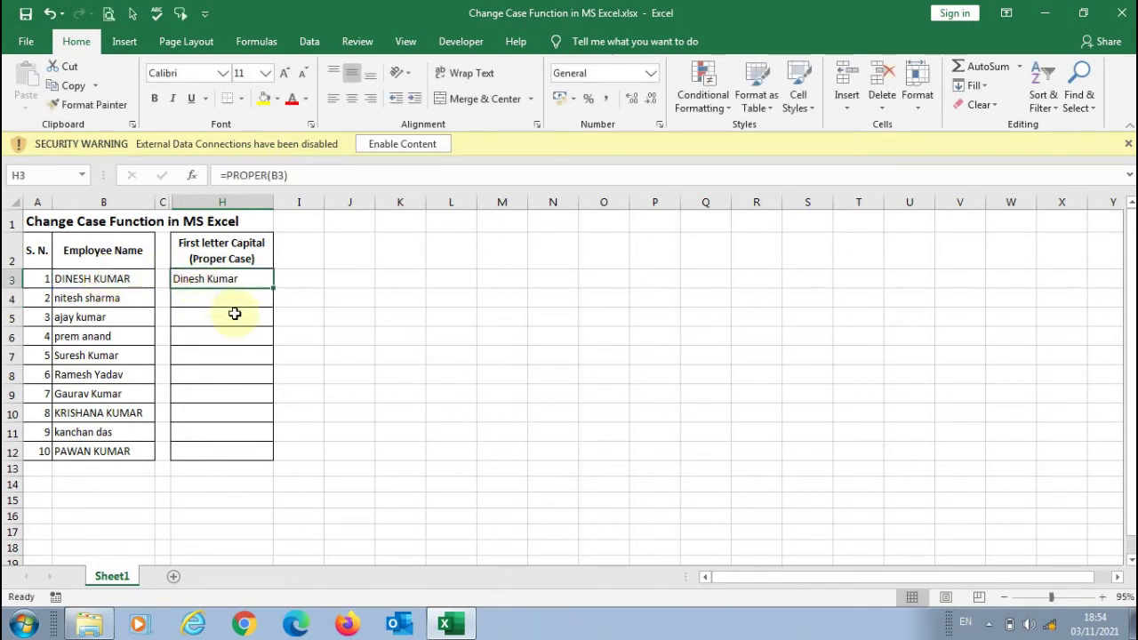
left_click_drag(274, 288, 259, 451)
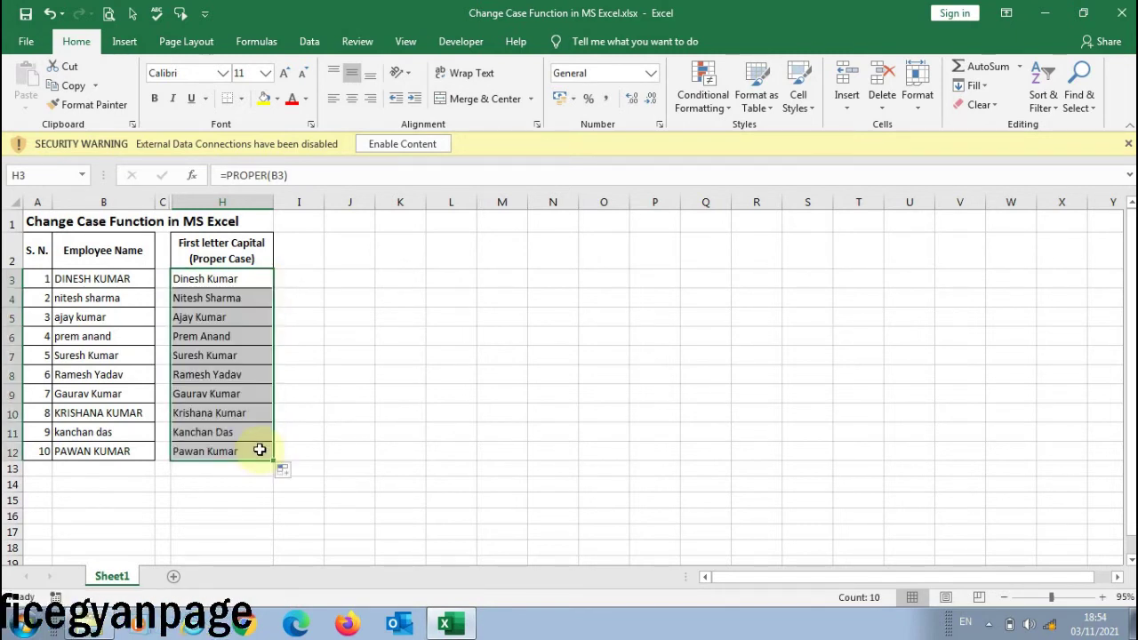
left_click(203, 416)
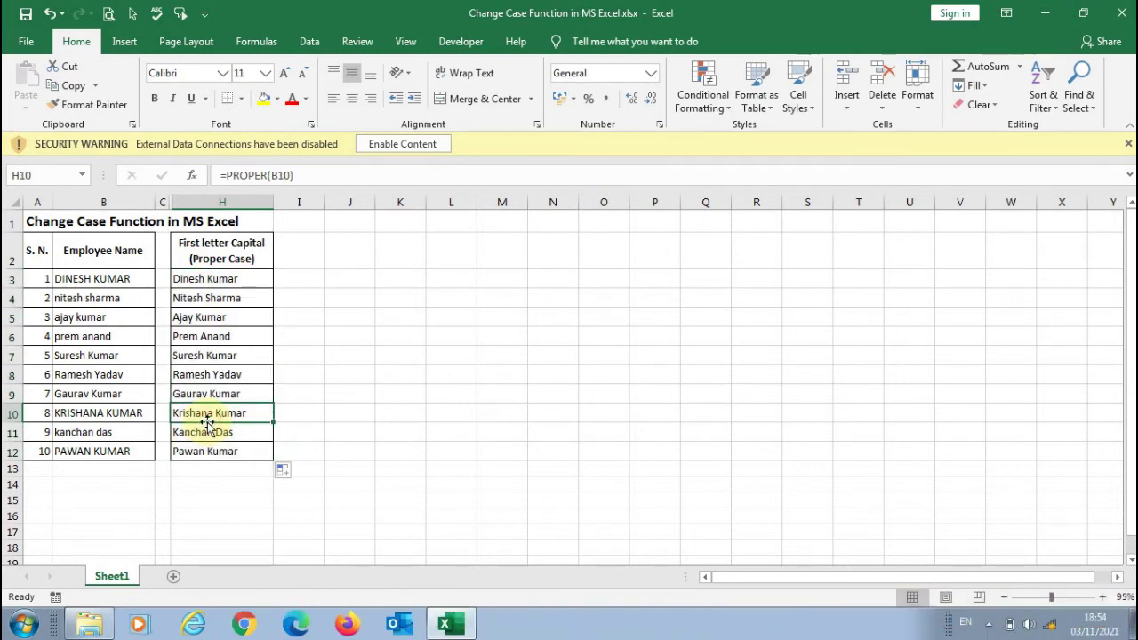
Unhide the hidden columns within C:H so the Upper and Lower Case columns reappear.
left_click(164, 202)
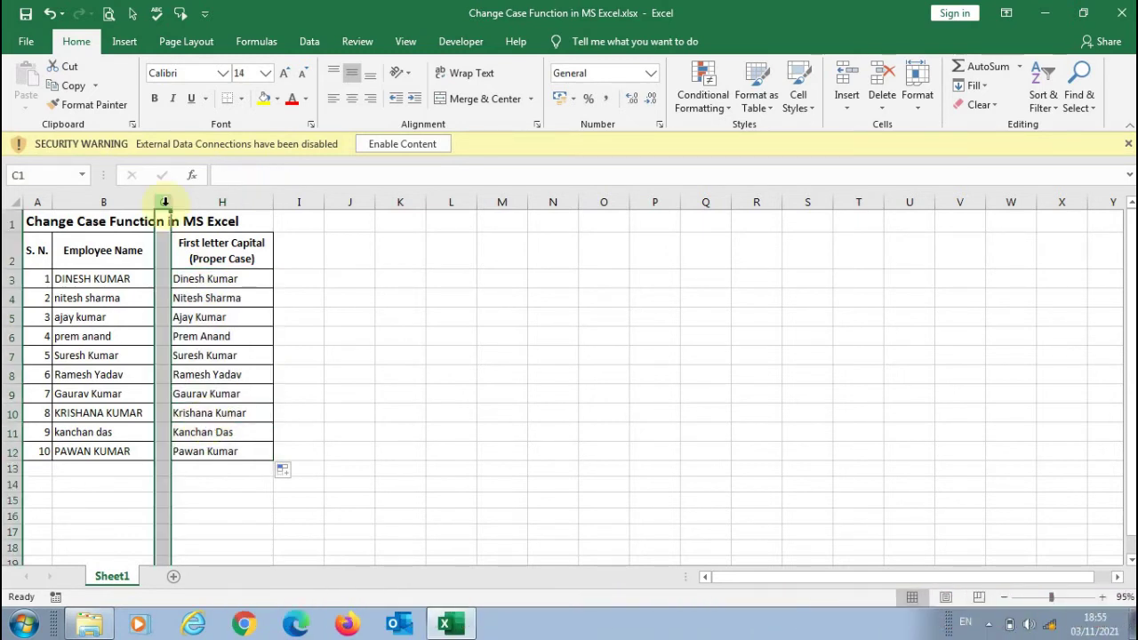
left_click_drag(164, 203, 178, 202)
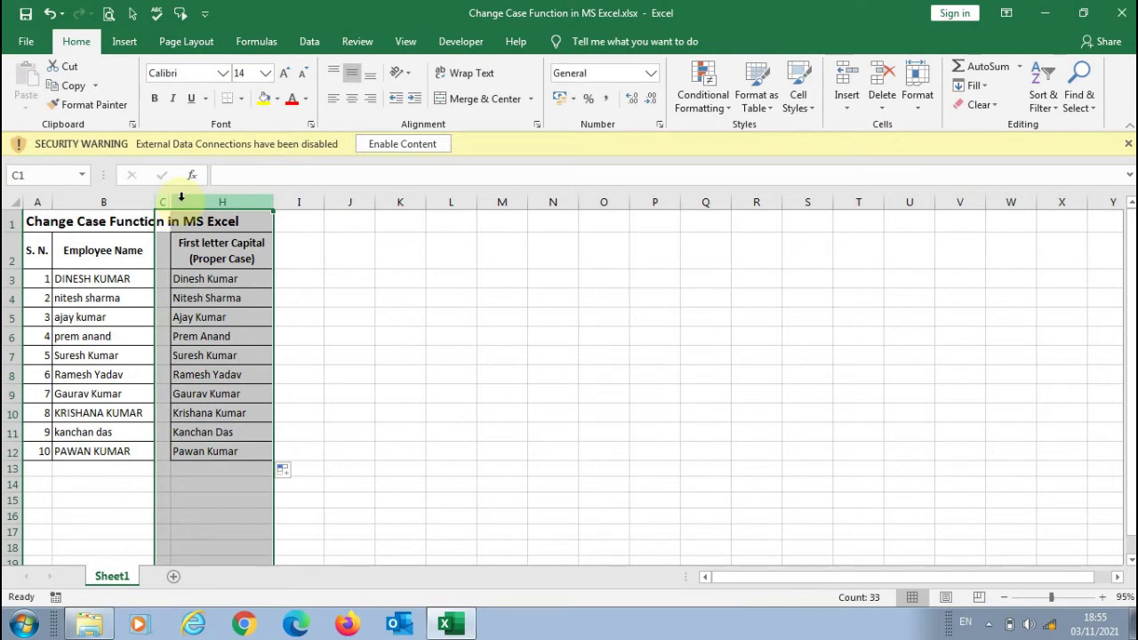
right_click(179, 201)
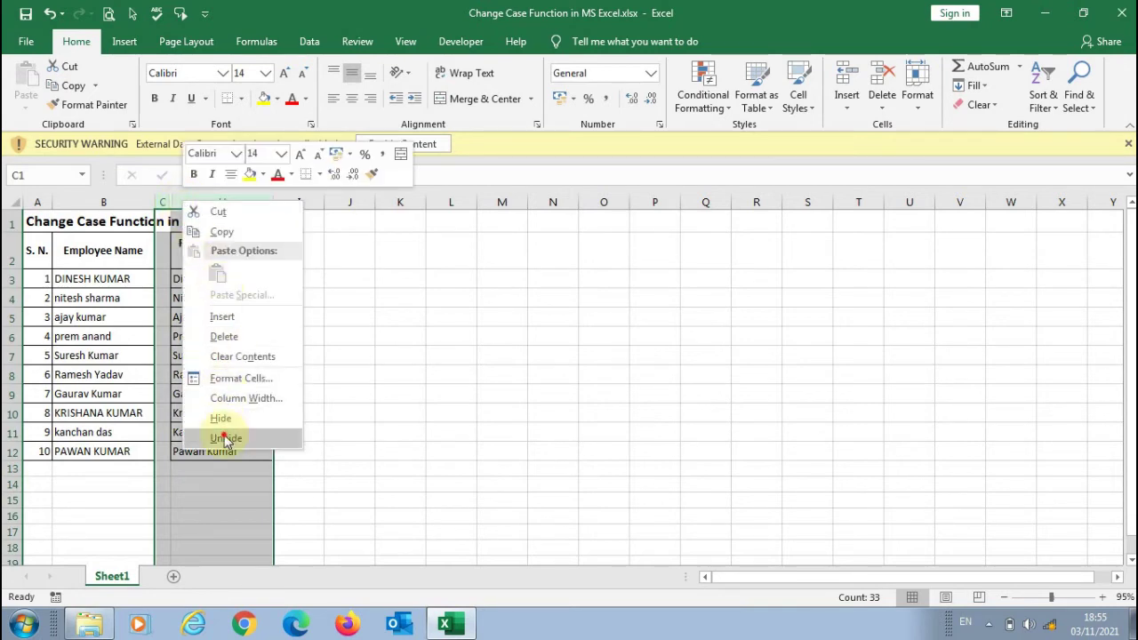
left_click(226, 438)
left_click(585, 335)
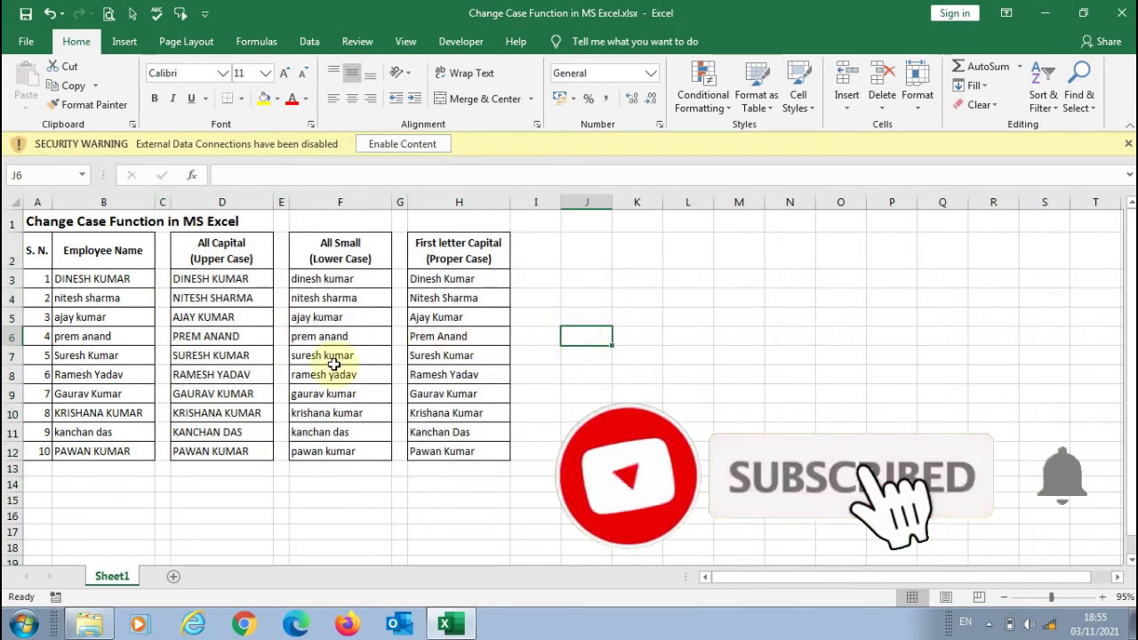
Highlight the original names, then the All Capital, All Small and First letter Capital columns to compare.
left_click_drag(62, 281, 84, 447)
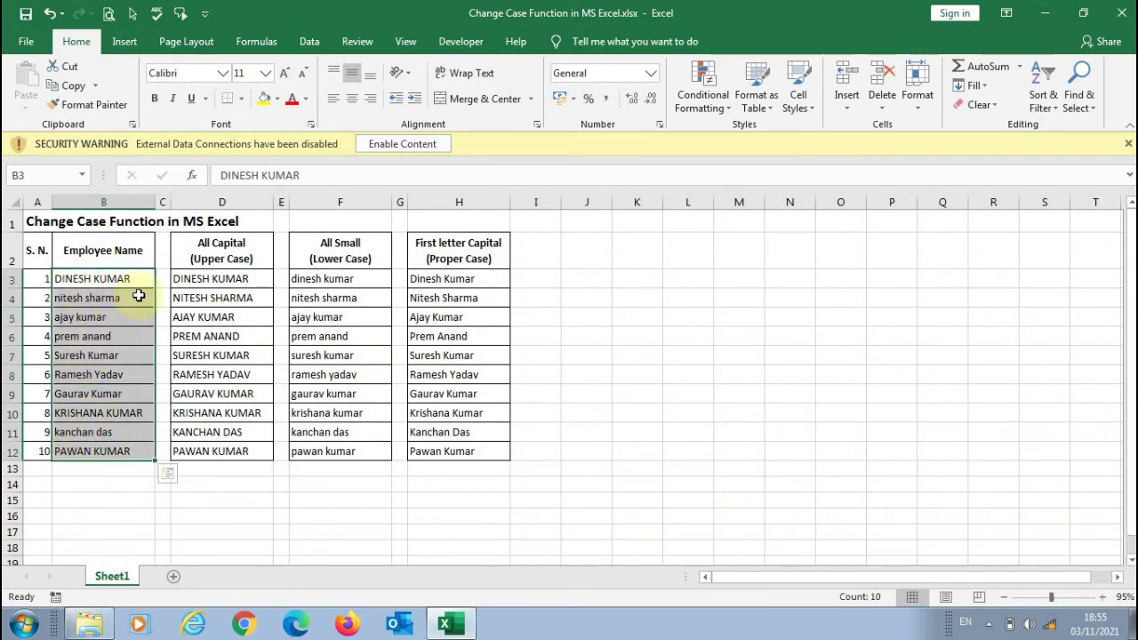
left_click_drag(197, 260, 203, 452)
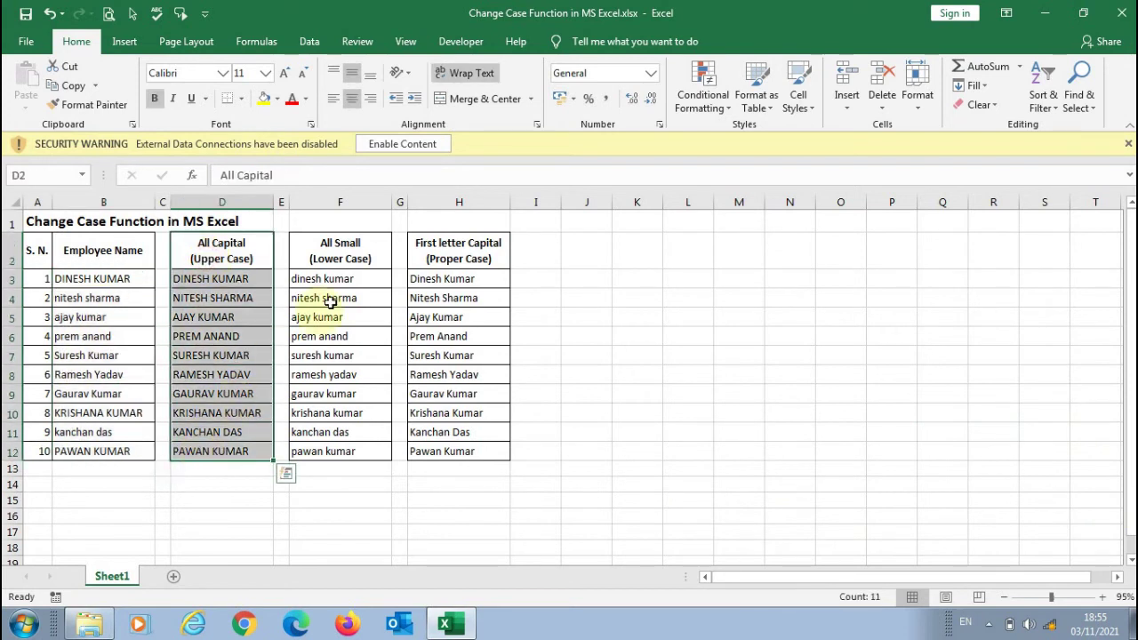
left_click(328, 258)
left_click_drag(329, 258, 323, 452)
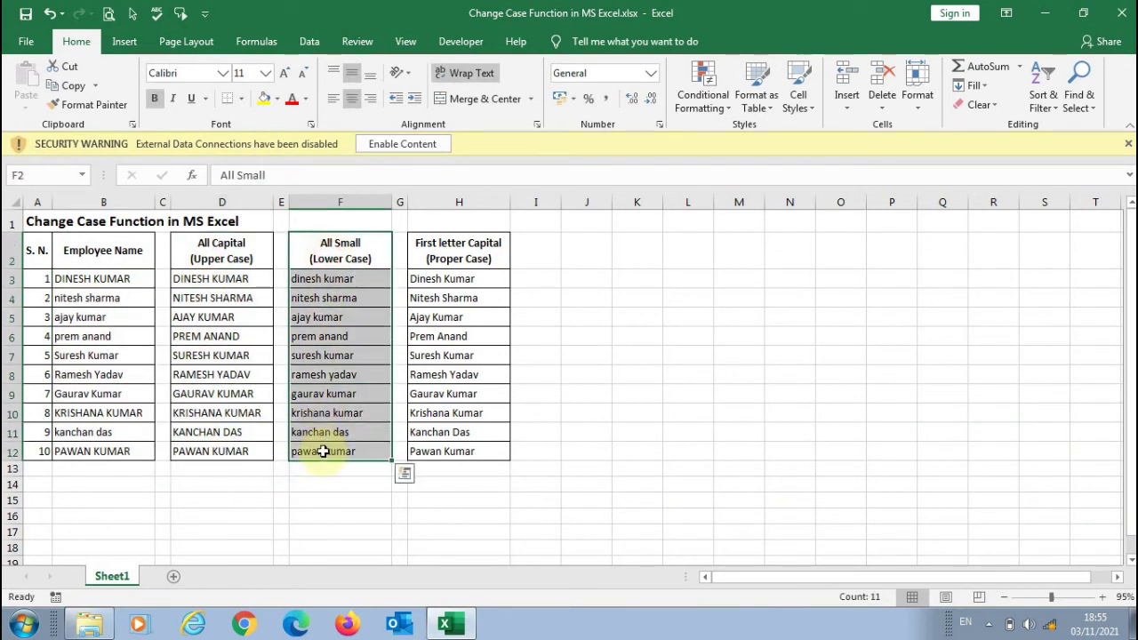
left_click_drag(449, 249, 437, 451)
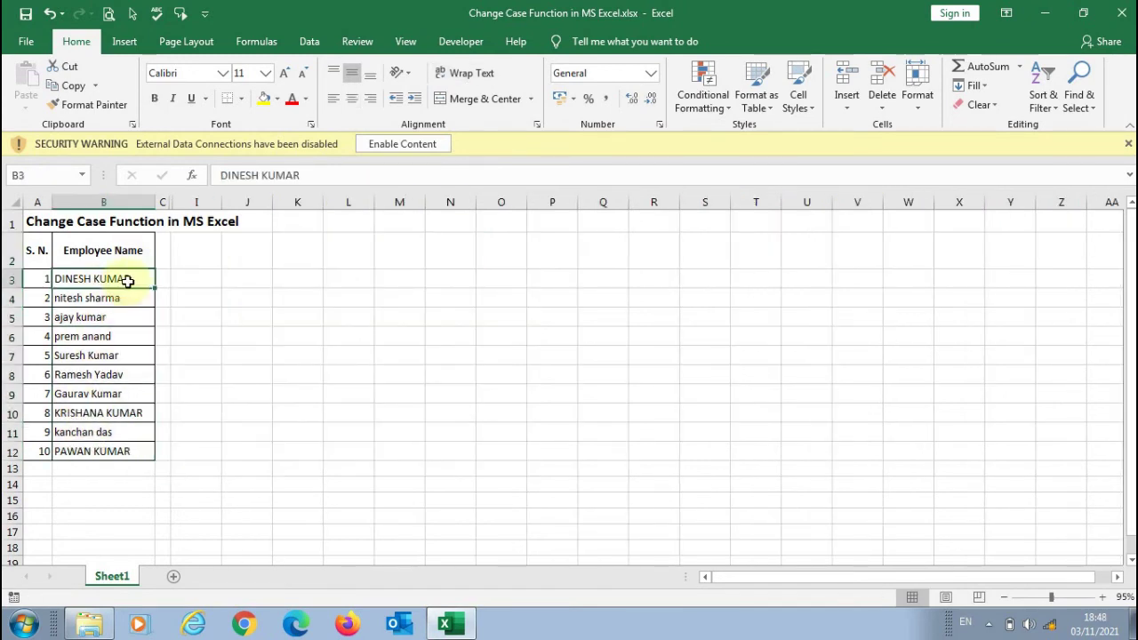
left_click(81, 374)
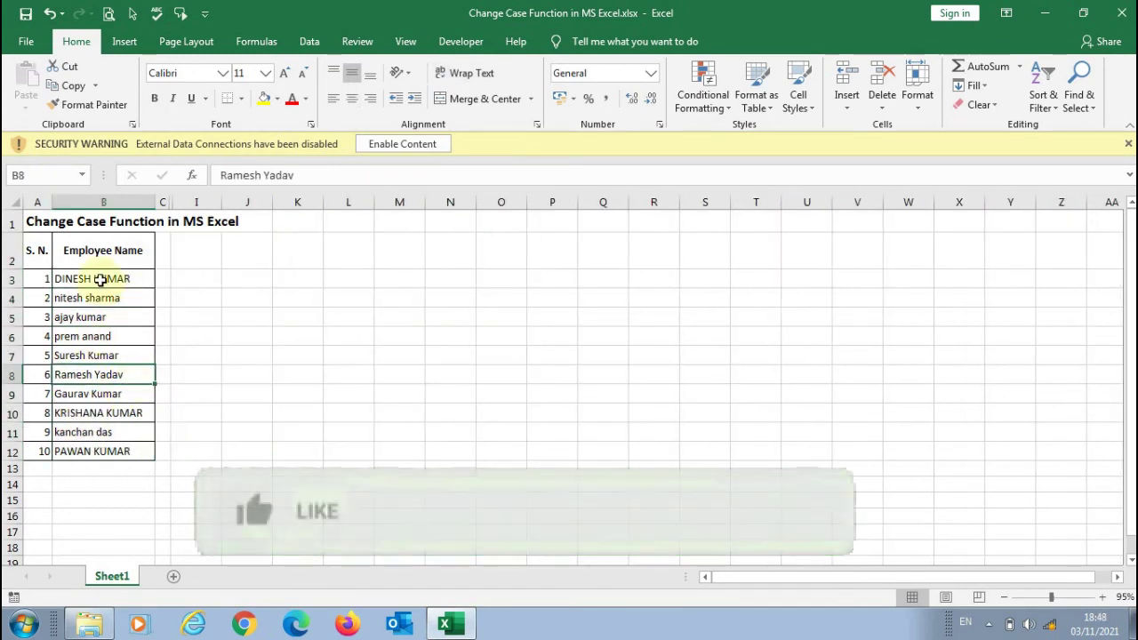
left_click(105, 299)
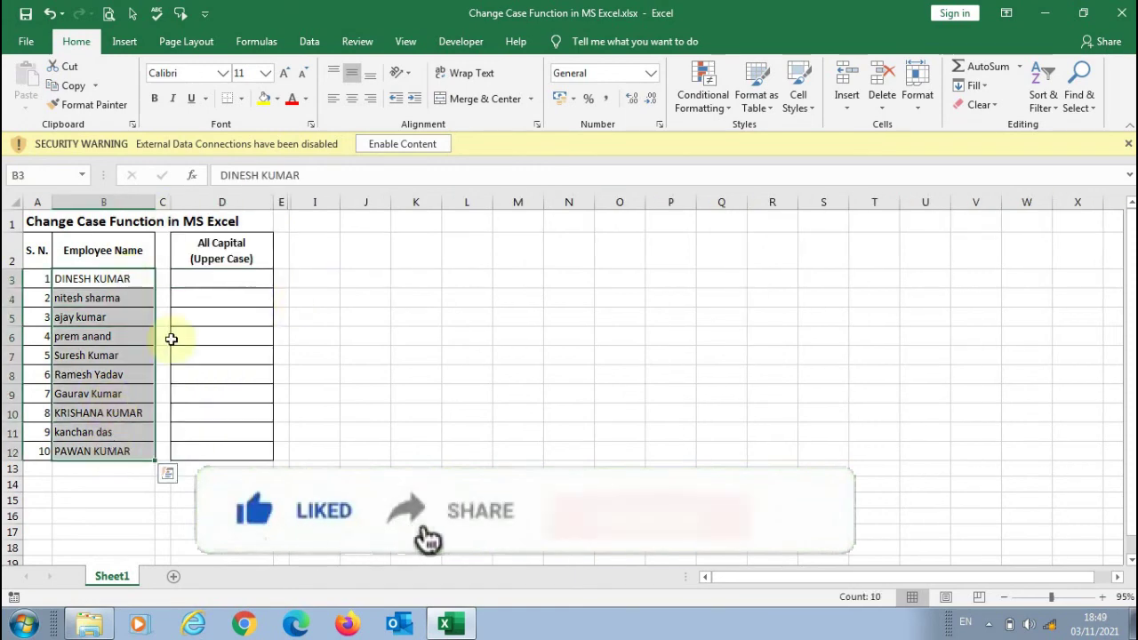
left_click(221, 279)
type("=upper(")
left_click(127, 279)
key("Return")
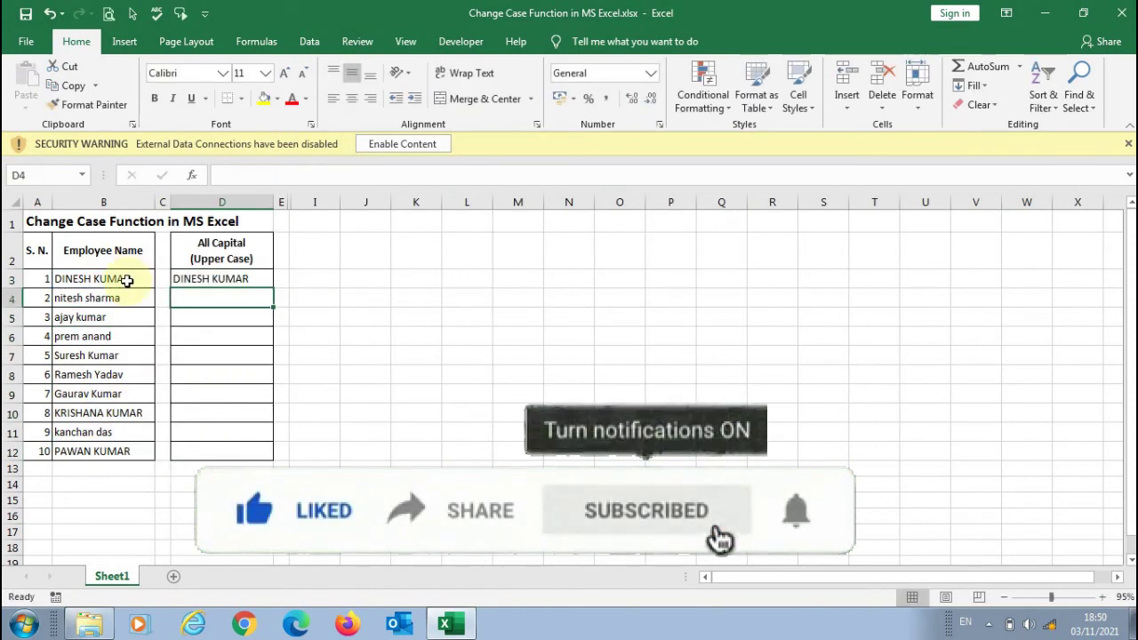
left_click(221, 280)
double_click(274, 288)
left_click(221, 413)
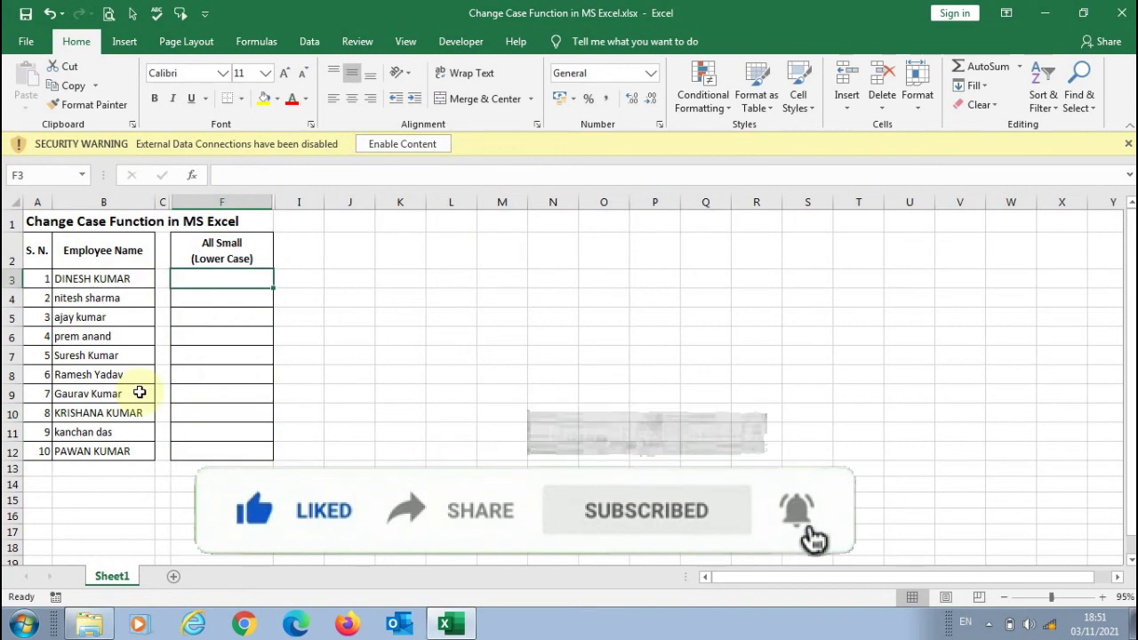
type("=lower(")
left_click(125, 279)
key("Return")
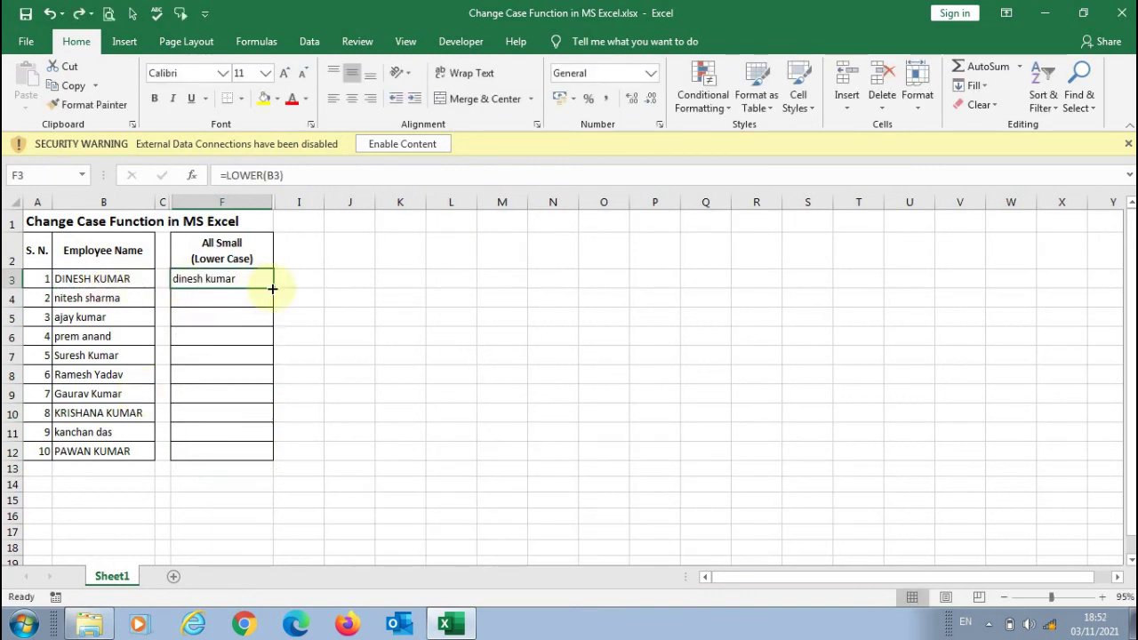
double_click(270, 288)
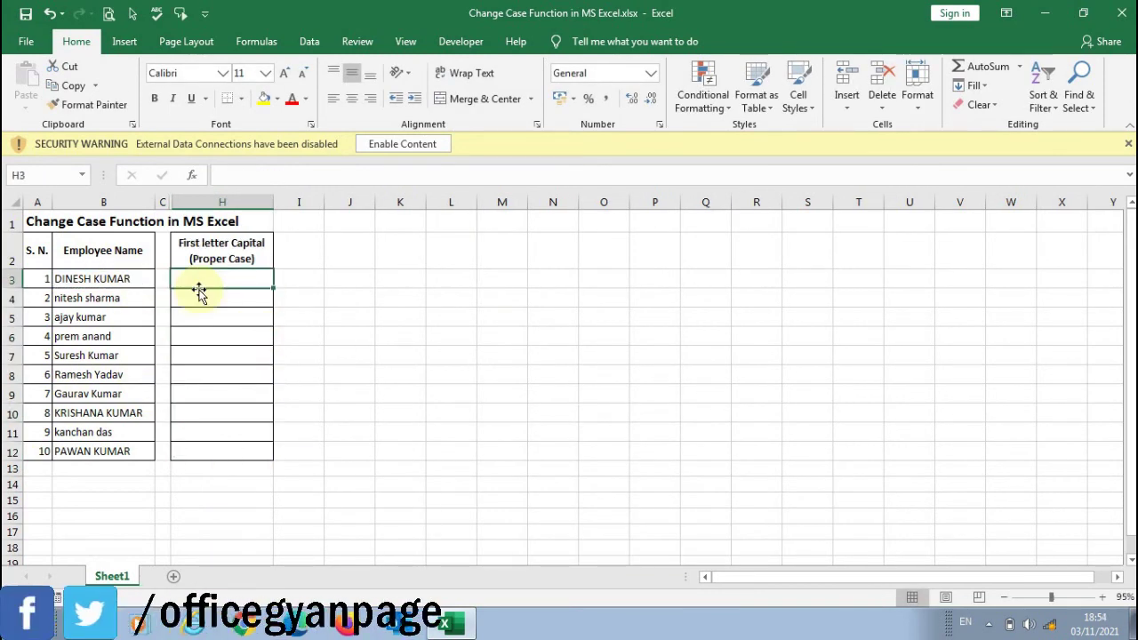
type("=PROPER(")
left_click(111, 280)
key("Return")
left_click(221, 279)
double_click(274, 288)
left_click(164, 203)
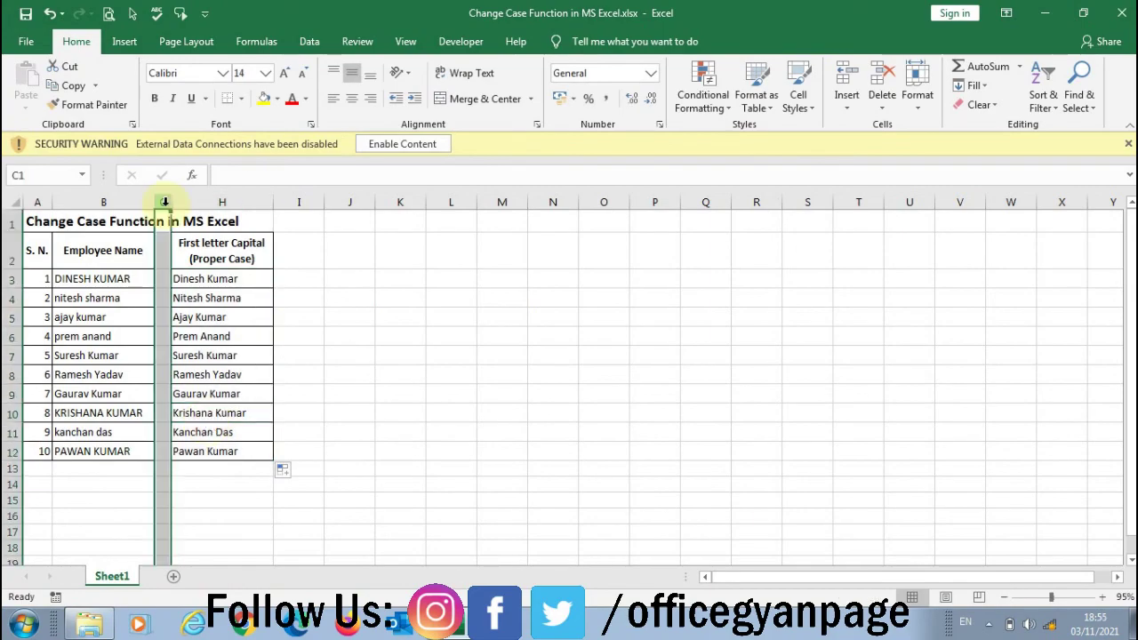
right_click(165, 203)
left_click(223, 434)
left_click_drag(104, 279, 89, 444)
left_click_drag(222, 251, 221, 450)
left_click_drag(340, 251, 340, 451)
left_click_drag(459, 251, 438, 367)
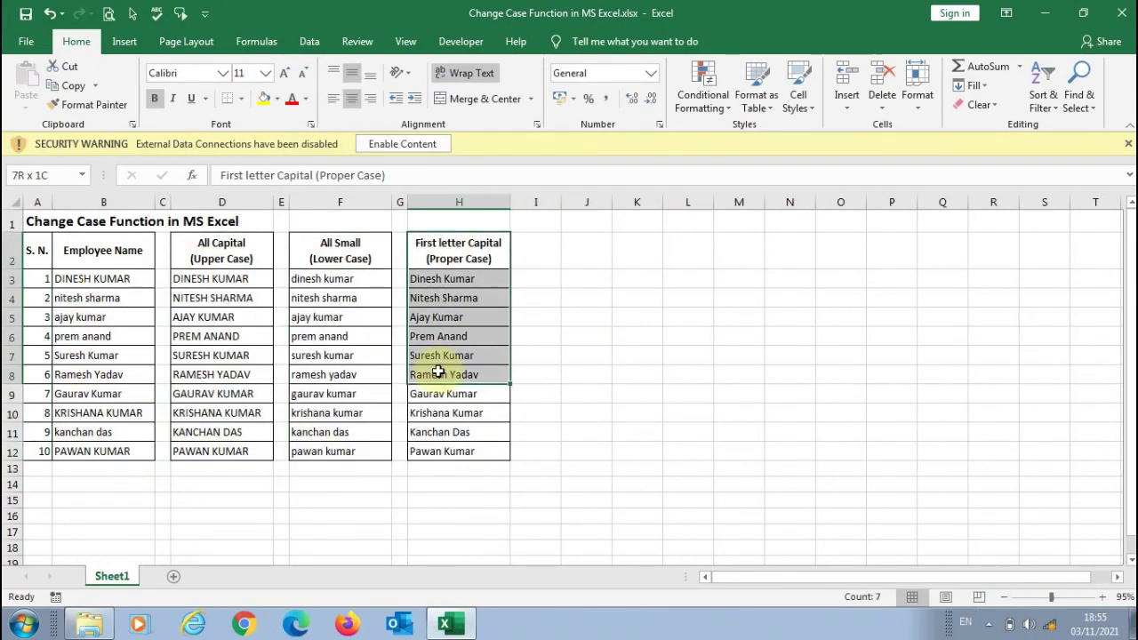